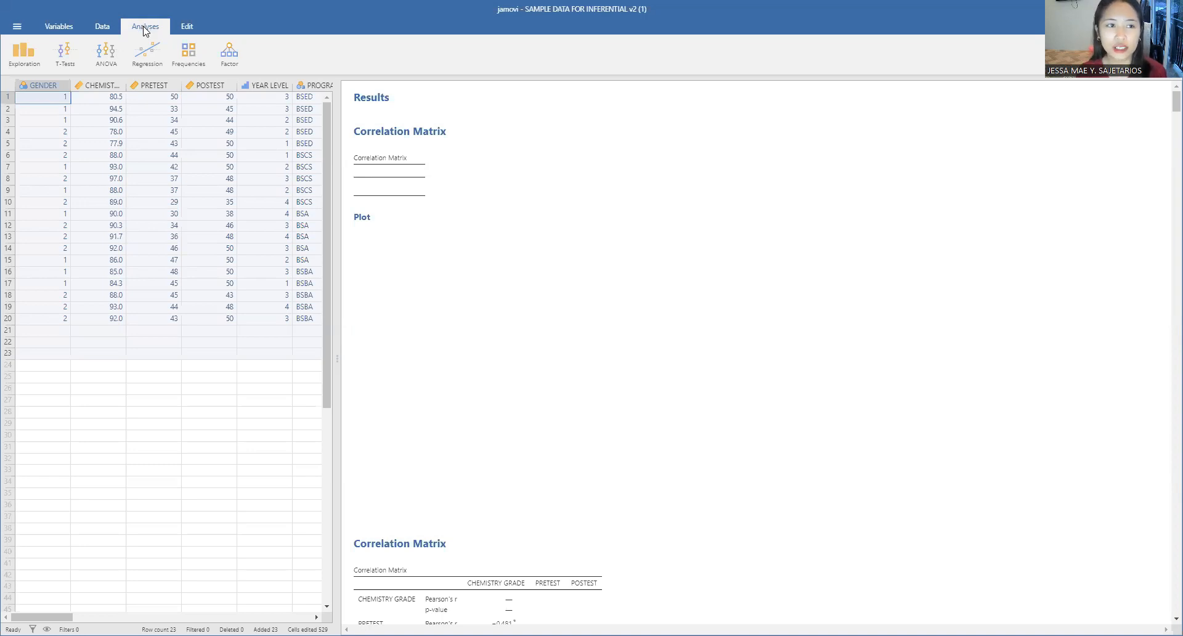
Step: Start a new Correlation Matrix analysis and look through its available variables
left_click(155, 54)
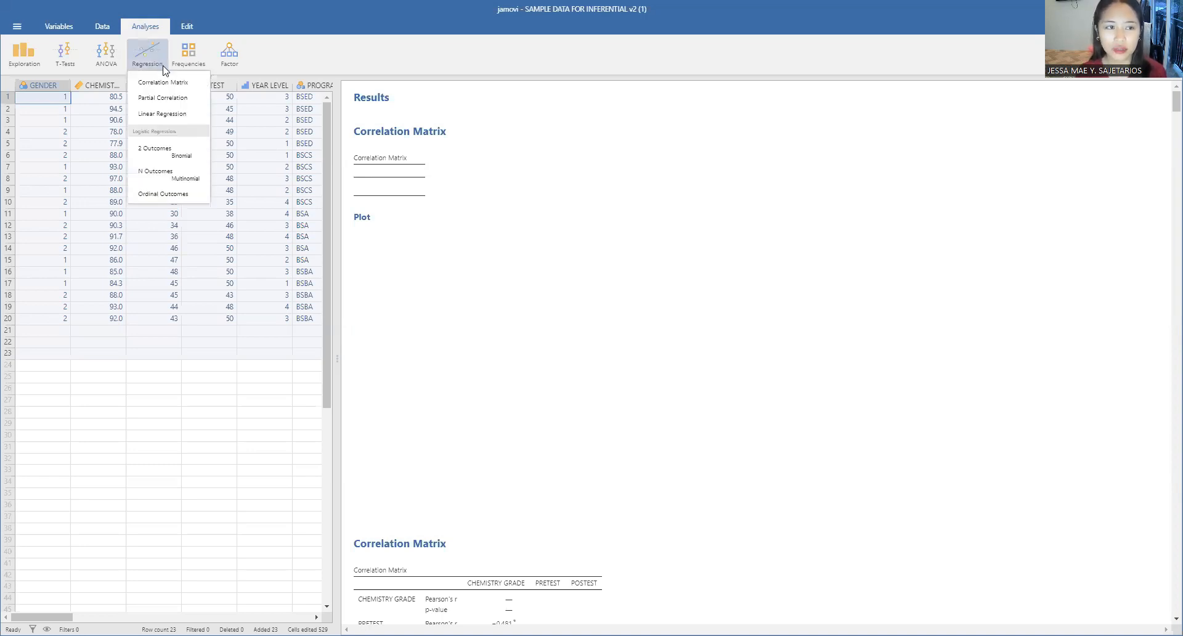
left_click(162, 82)
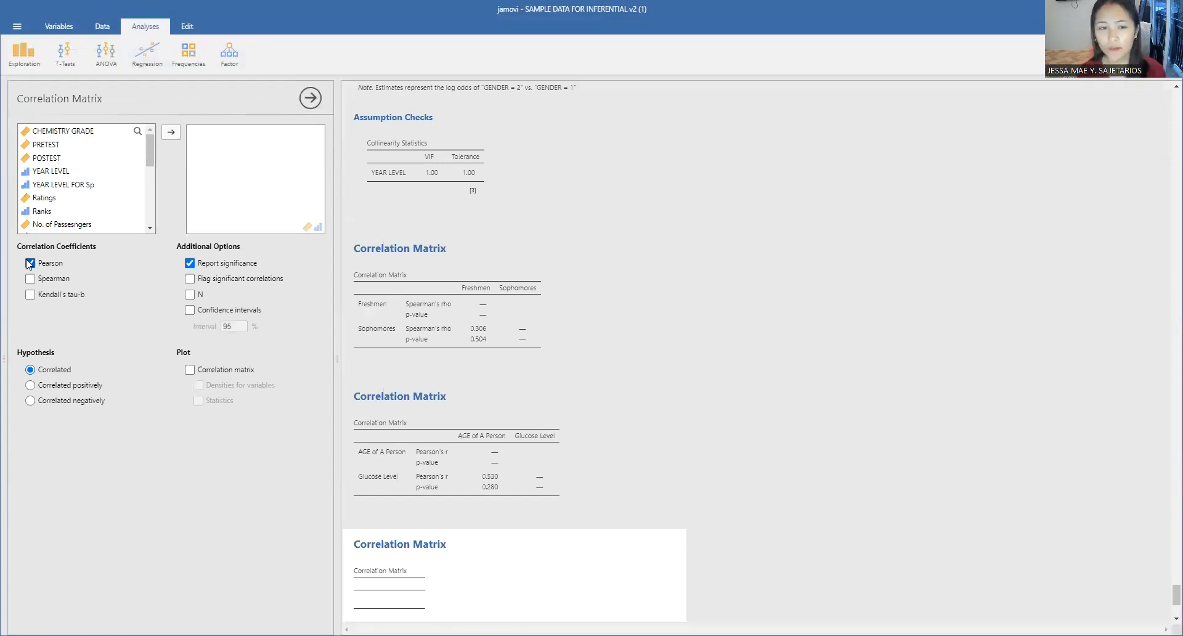
scroll(93, 188, "down", 5)
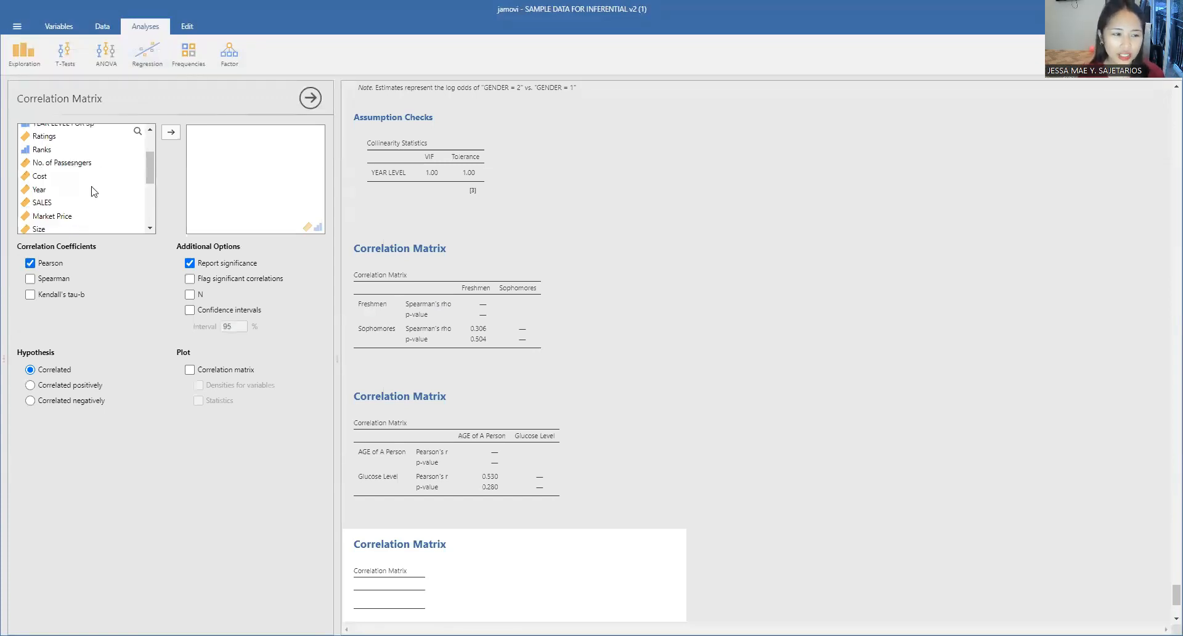
scroll(98, 212, "up", 10)
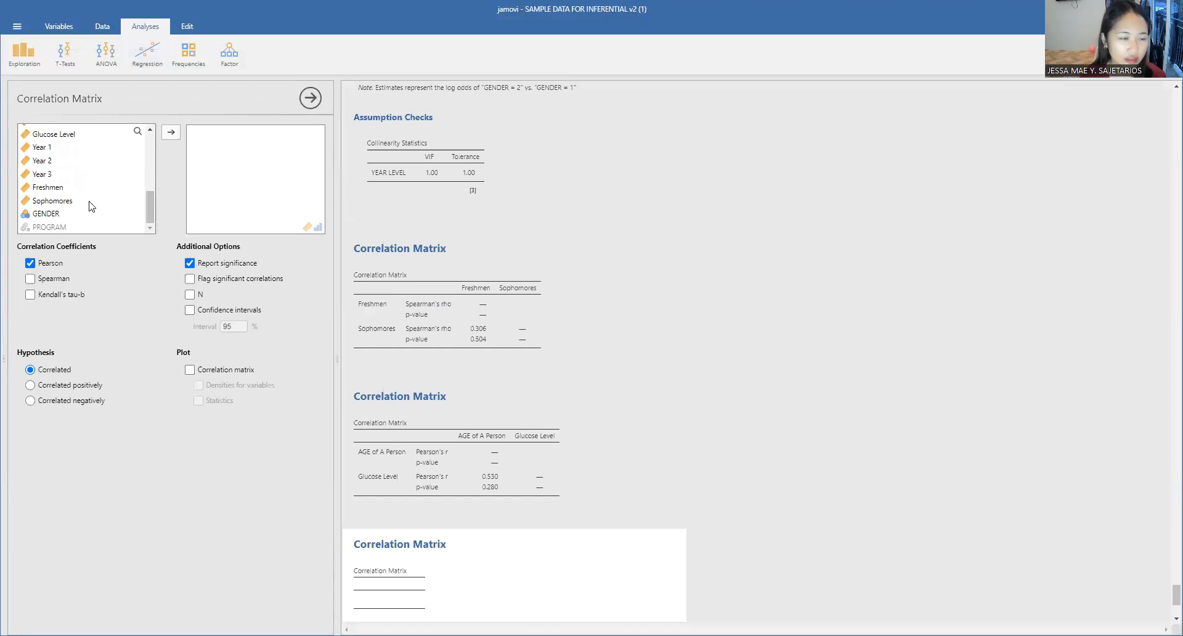
scroll(90, 218, "up", 2)
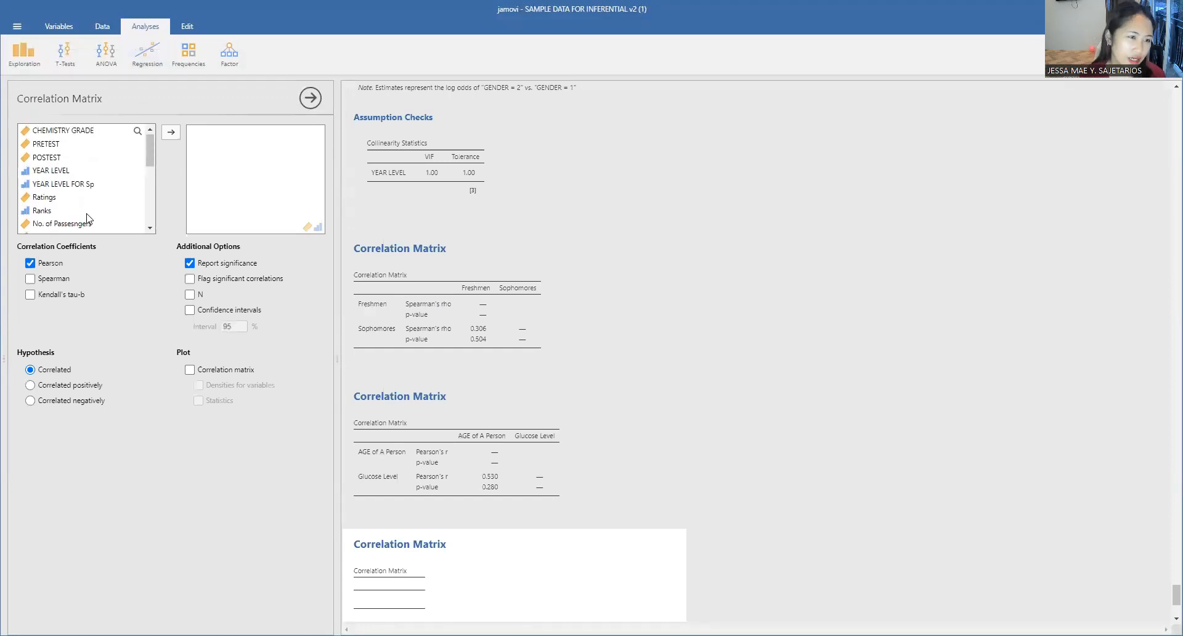
scroll(89, 218, "down", 4)
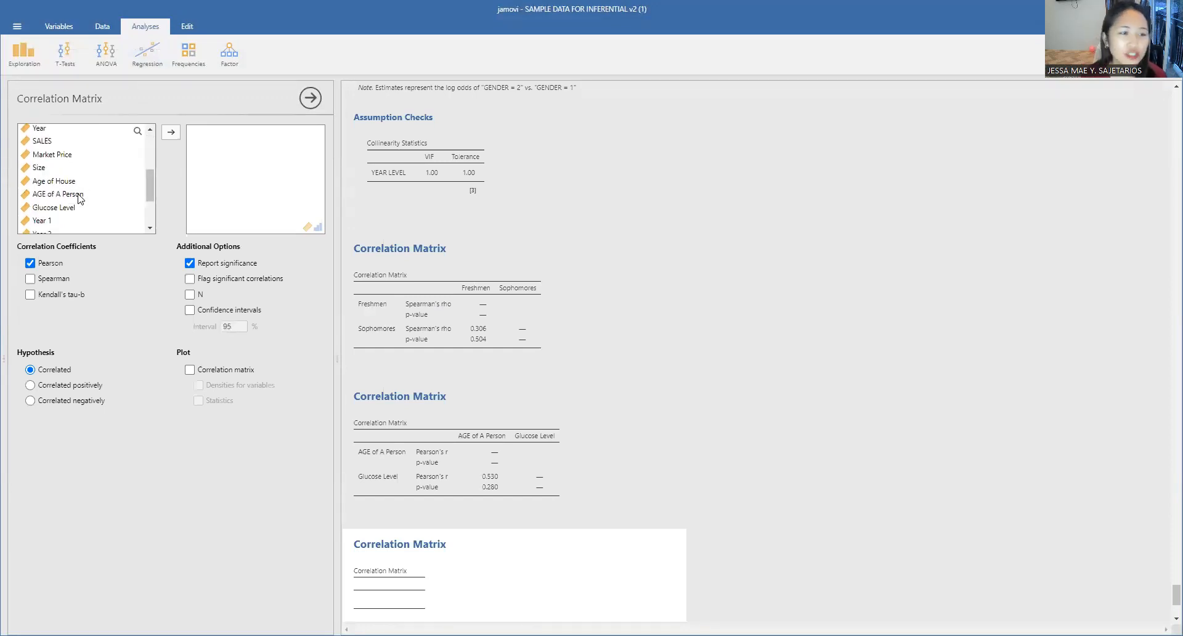
Step: Add a Scatterplot analysis to the results
left_click(41, 59)
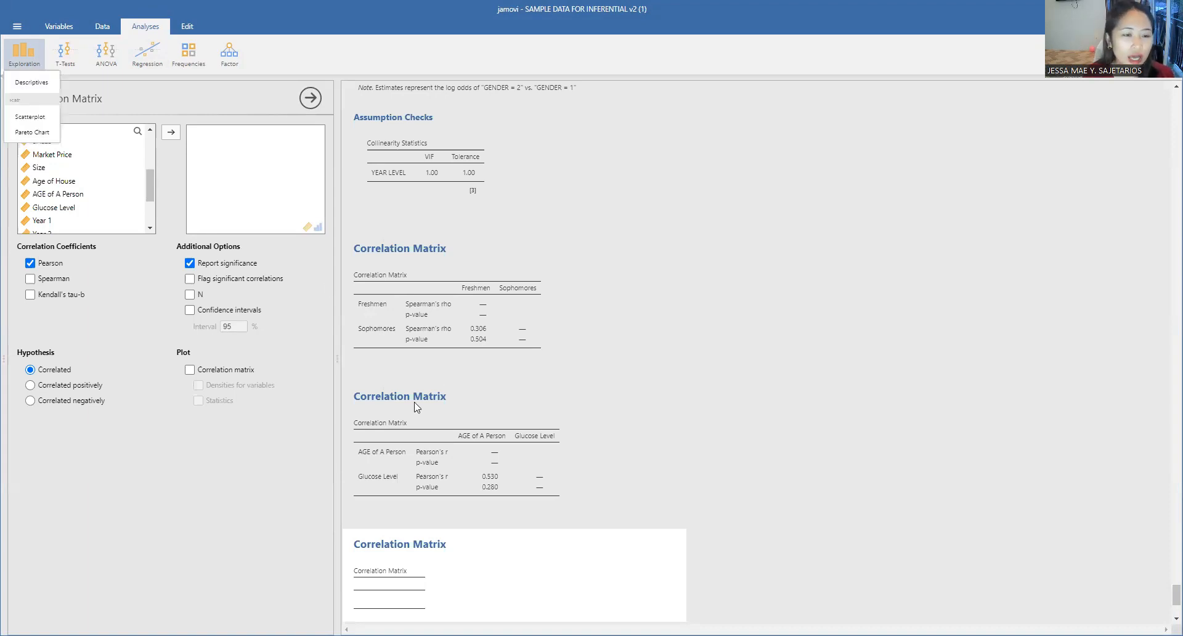
left_click(272, 512)
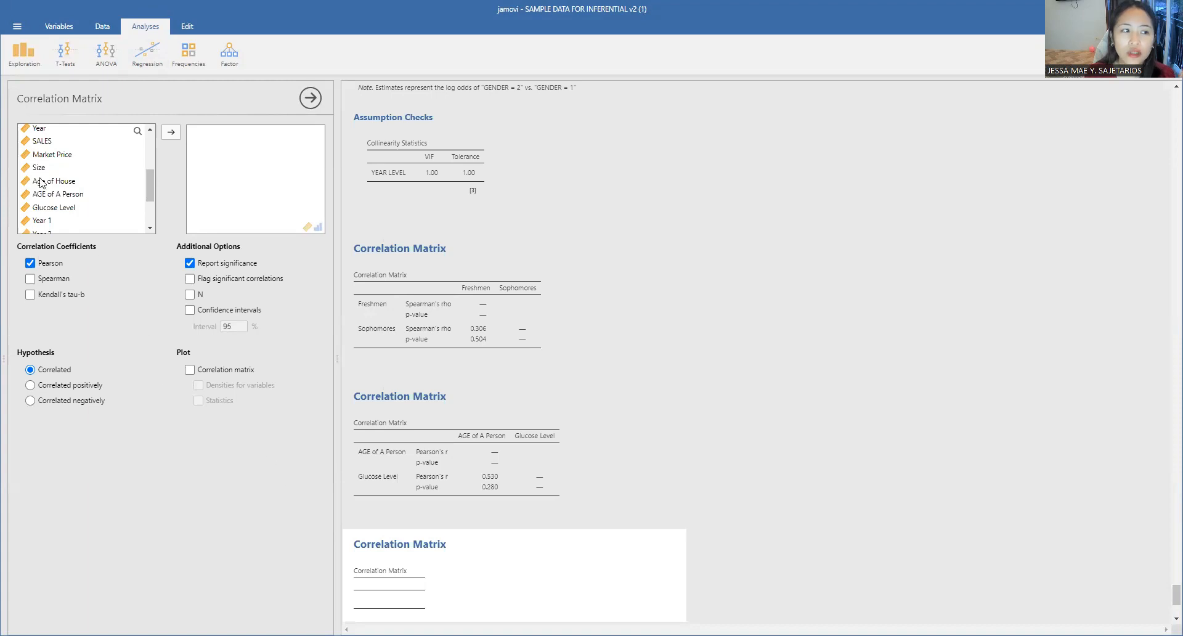
left_click(27, 64)
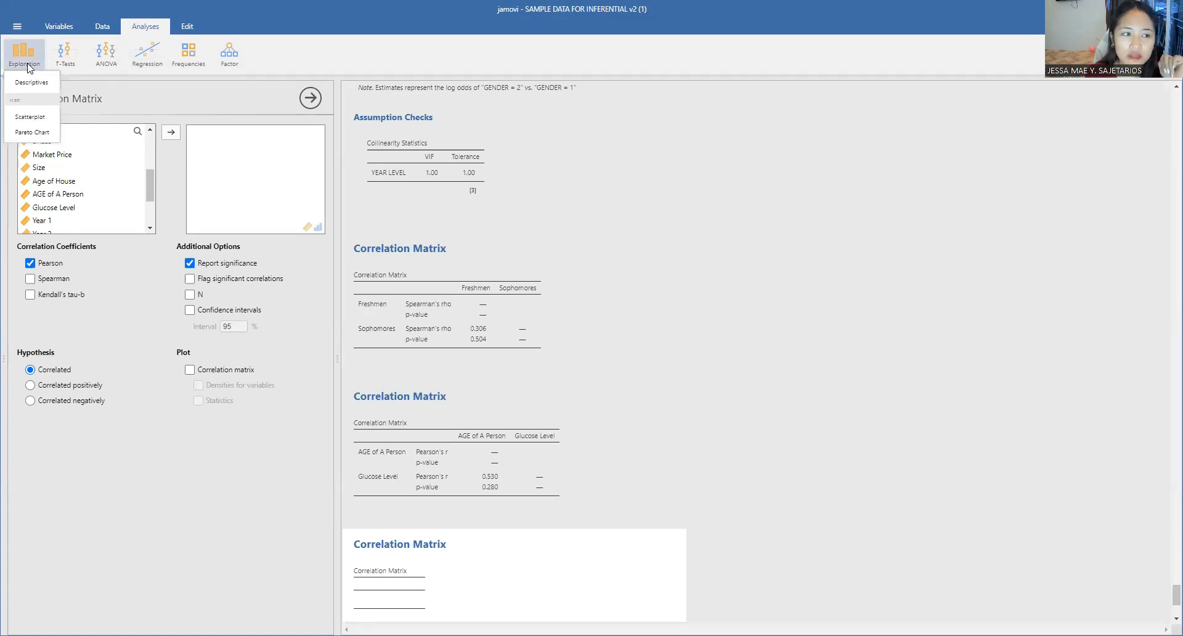
left_click(37, 123)
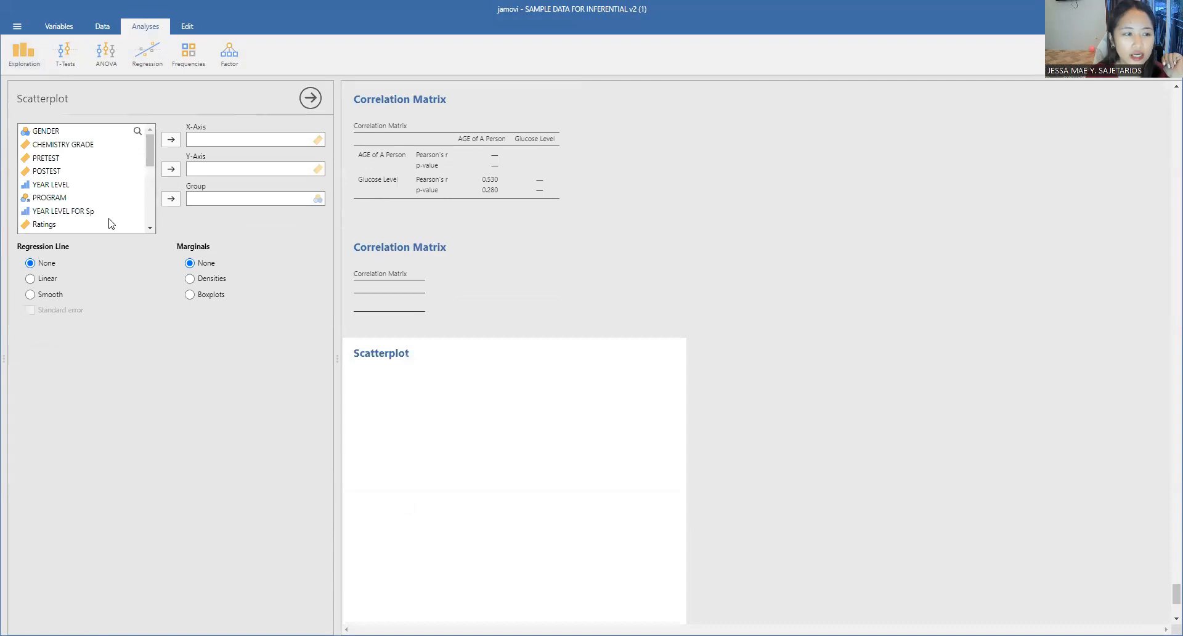
Step: Plot AGE of A Person on the scatterplot's x-axis and Glucose Level on its y-axis
scroll(101, 216, "down", 3)
scroll(90, 200, "up", 5)
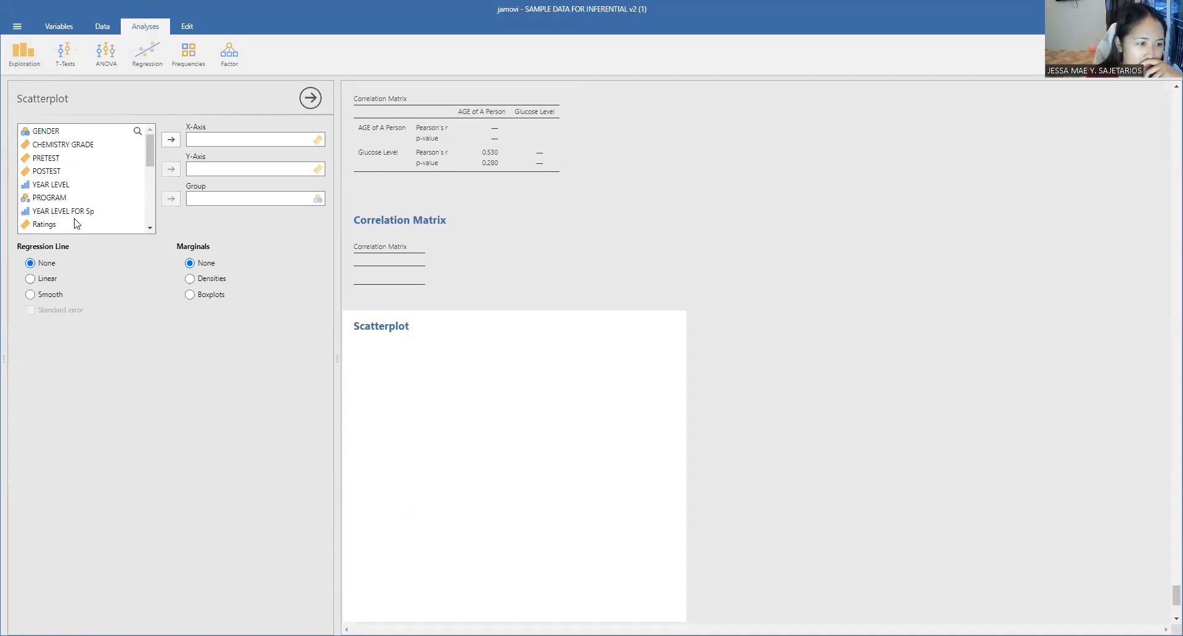
scroll(80, 219, "down", 3)
scroll(87, 192, "up", 3)
scroll(86, 207, "down", 3)
scroll(86, 209, "up", 3)
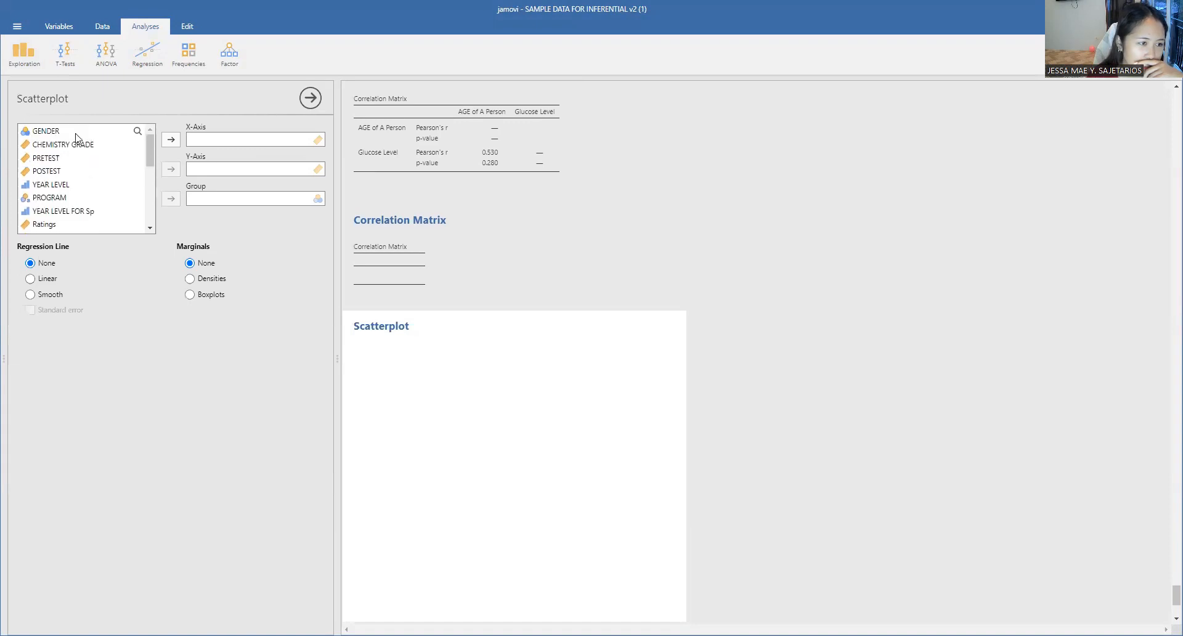
scroll(73, 168, "down", 5)
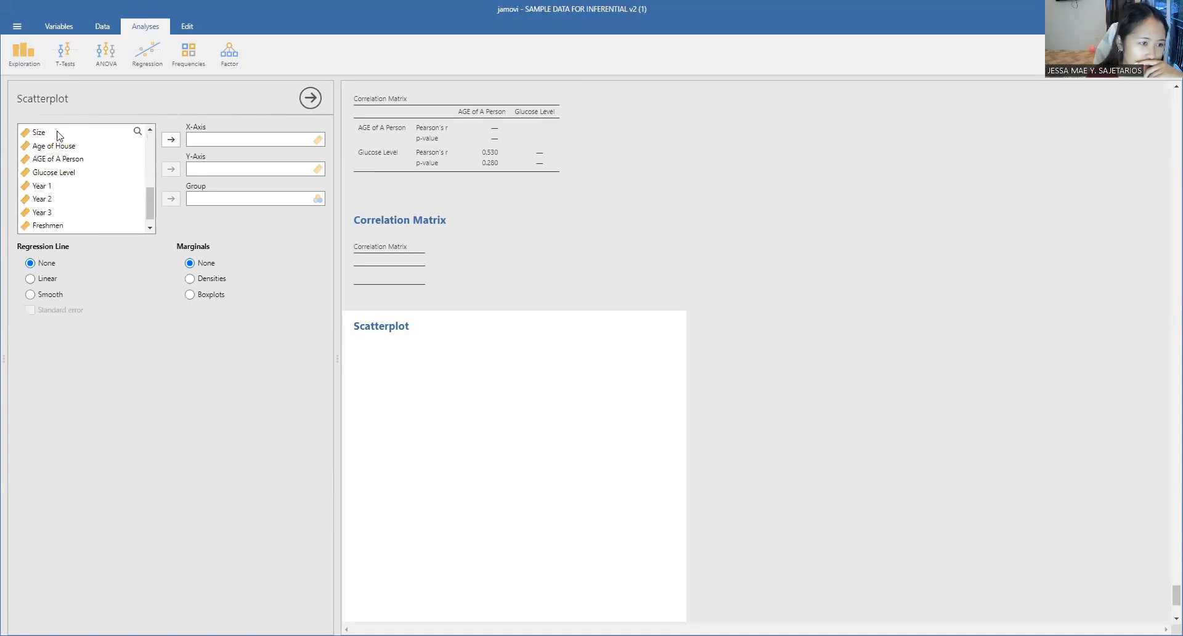
left_click(60, 160)
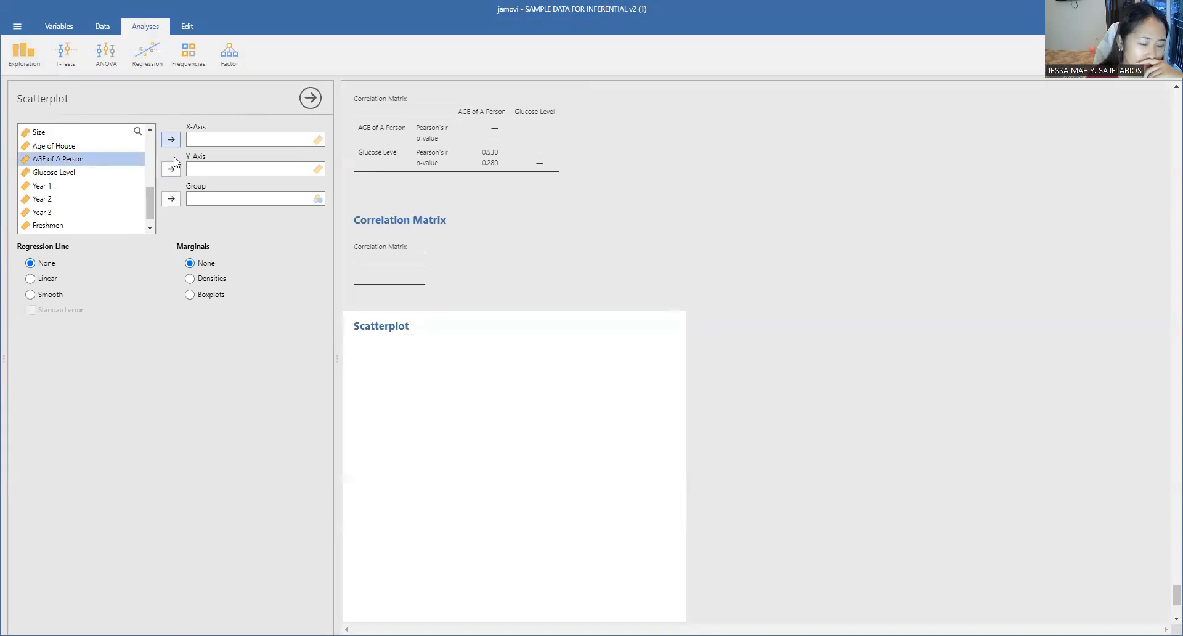
left_click(172, 139)
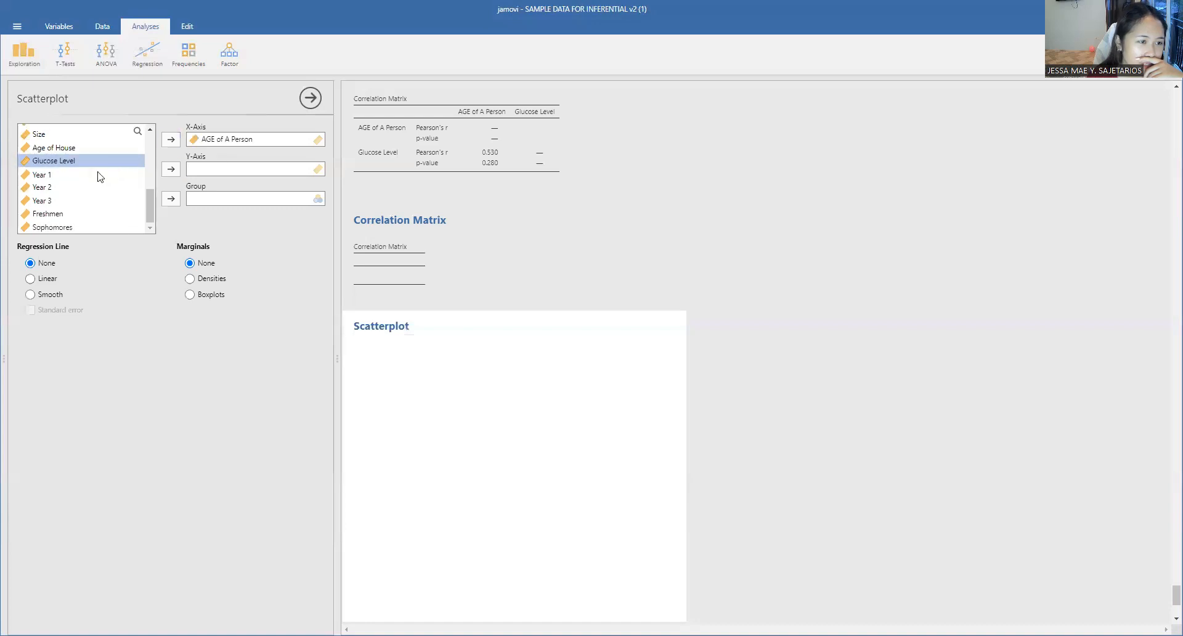
left_click(172, 169)
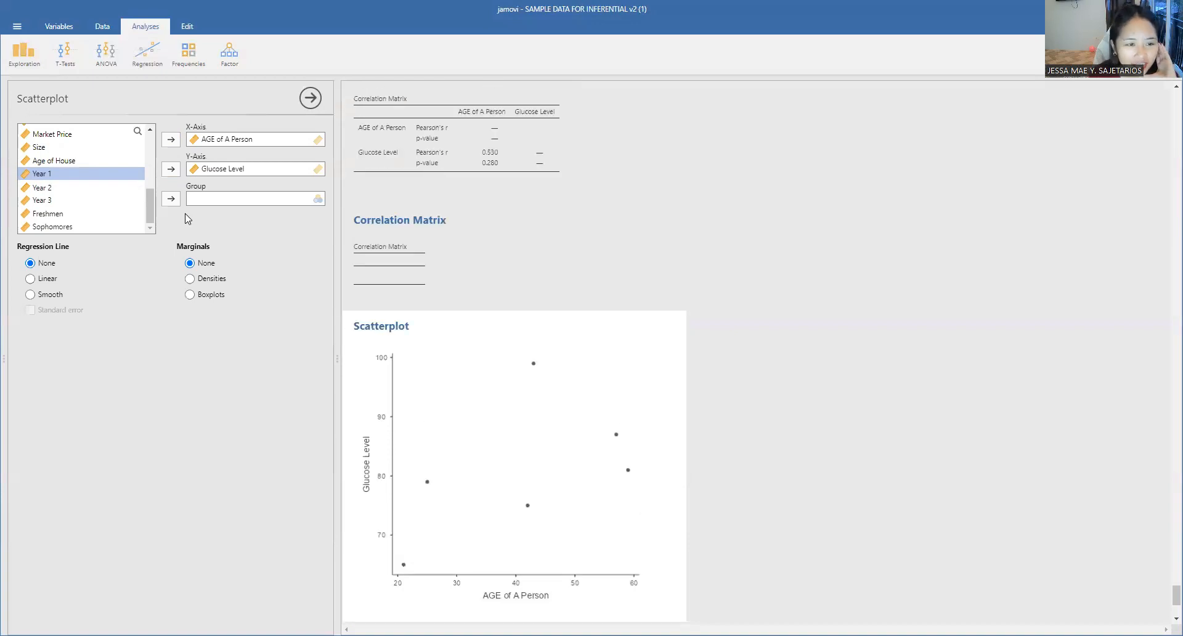
Step: Swap the scatterplot's variables, putting Glucose Level on the x-axis and AGE of A Person on the y-axis
left_click(207, 171)
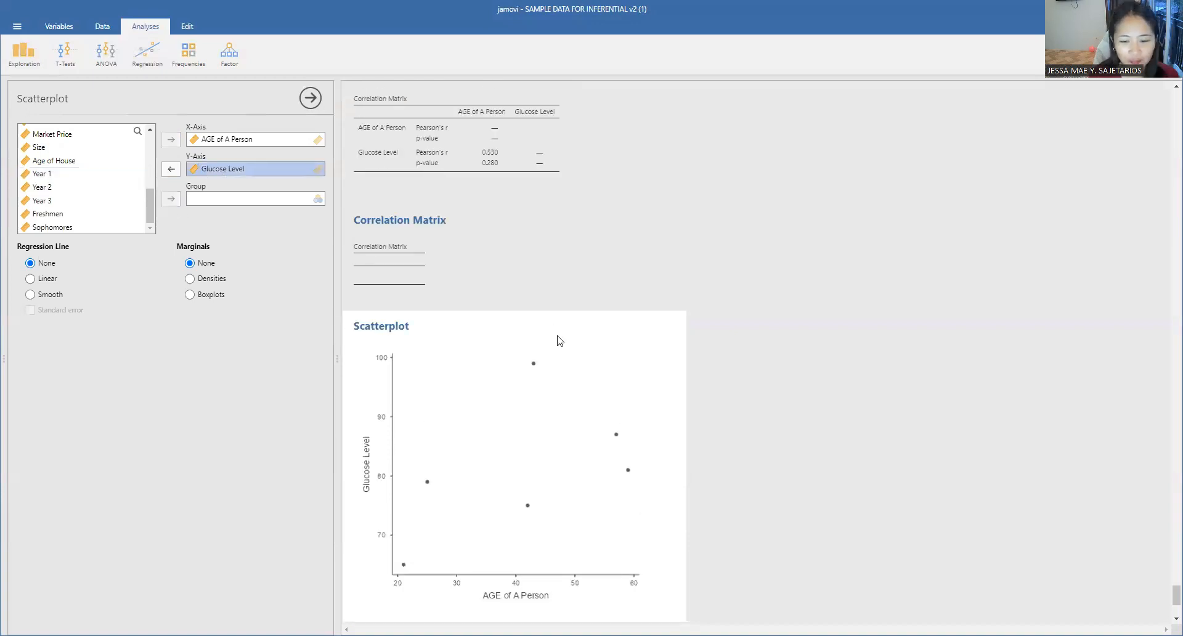
scroll(560, 341, "down", 1)
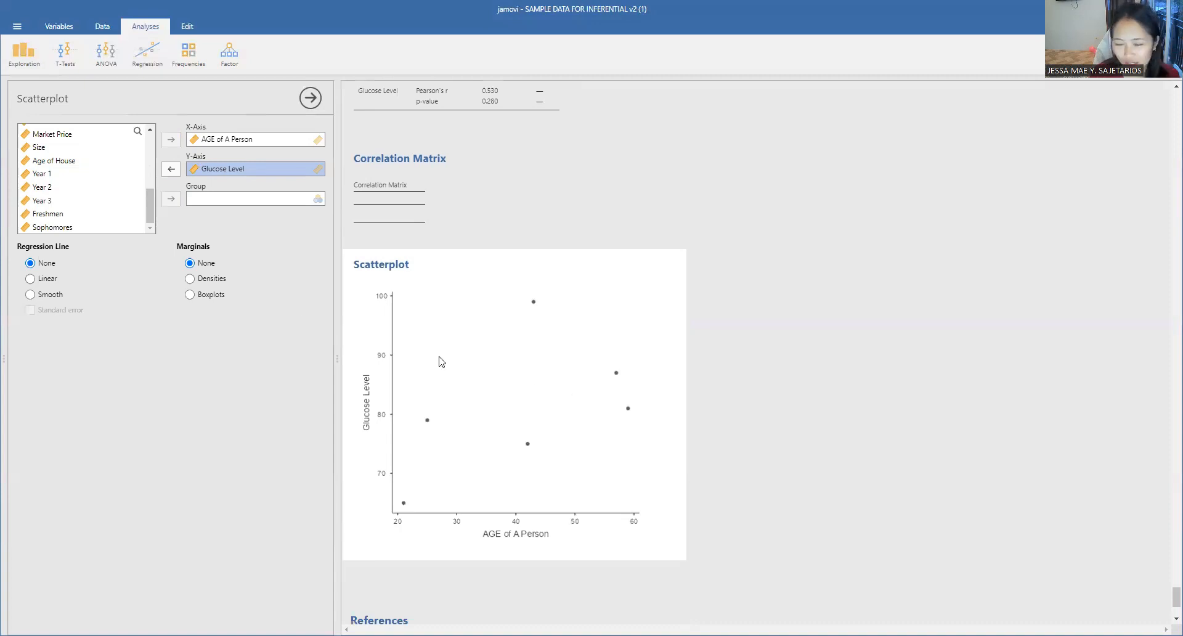
left_click(171, 169)
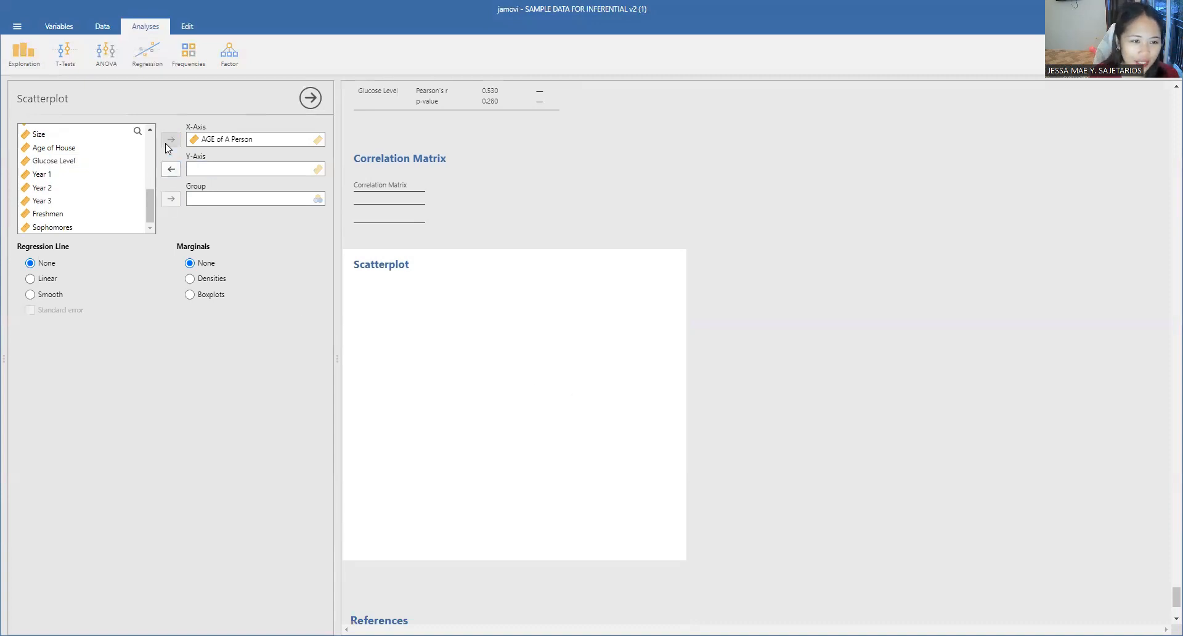
left_click(204, 141)
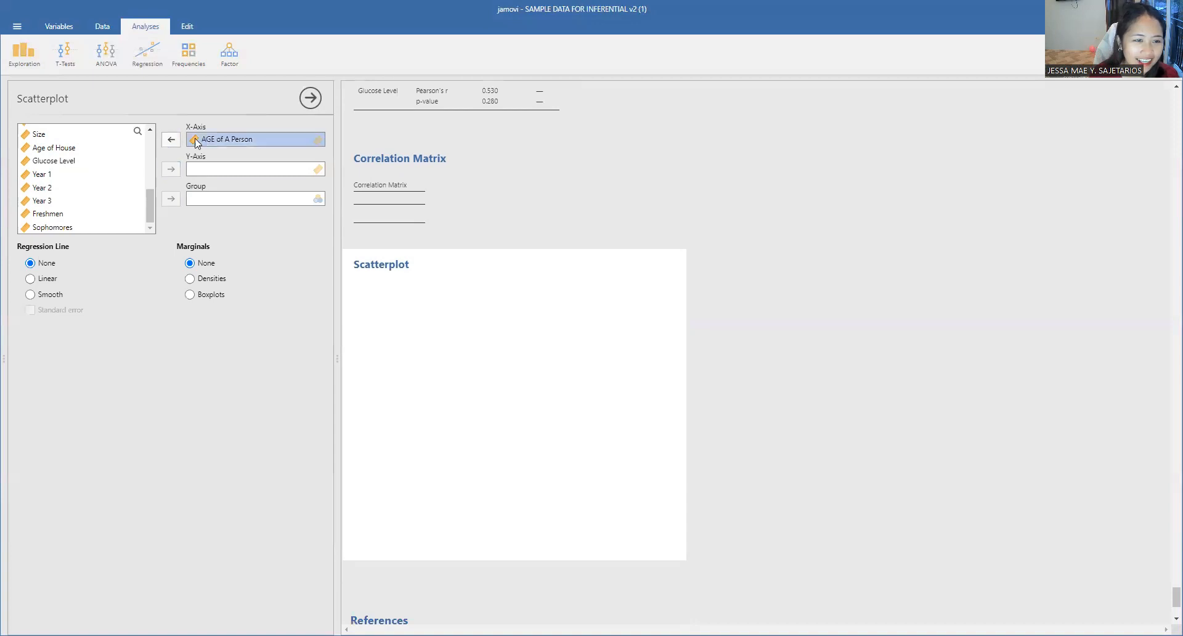
left_click(171, 139)
left_click(68, 174)
left_click(171, 140)
left_click(67, 160)
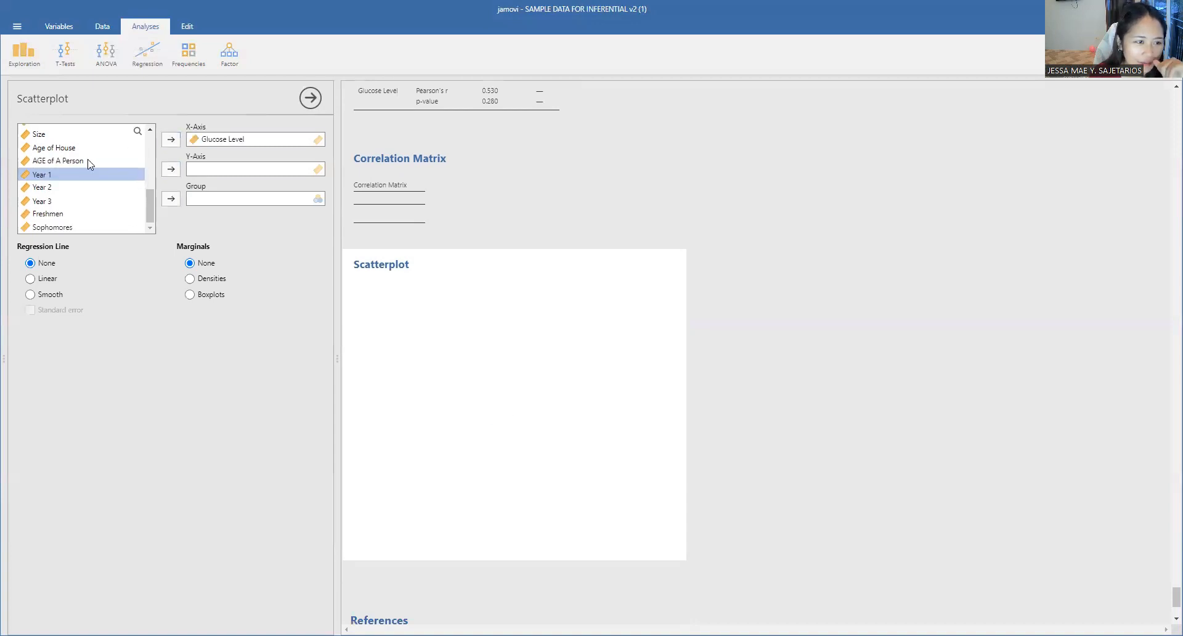
left_click(175, 173)
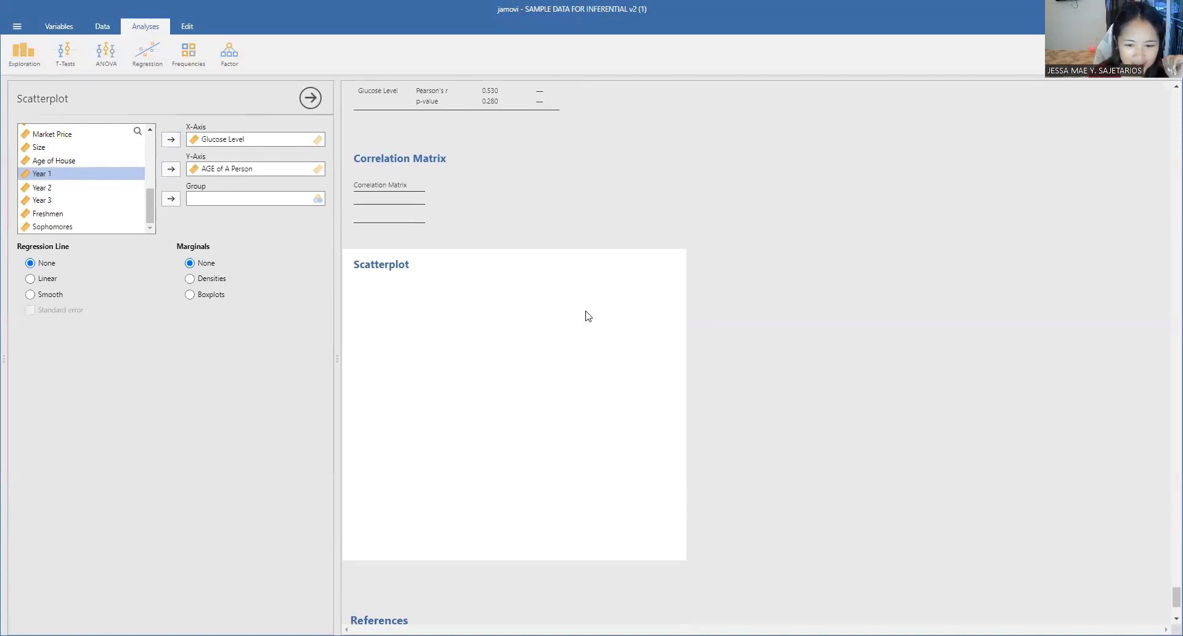
Step: Replace the scatterplot's variables with Year 1 on the x-axis and Year 2 on the y-axis, and add a linear regression line
left_click(170, 170)
left_click(171, 170)
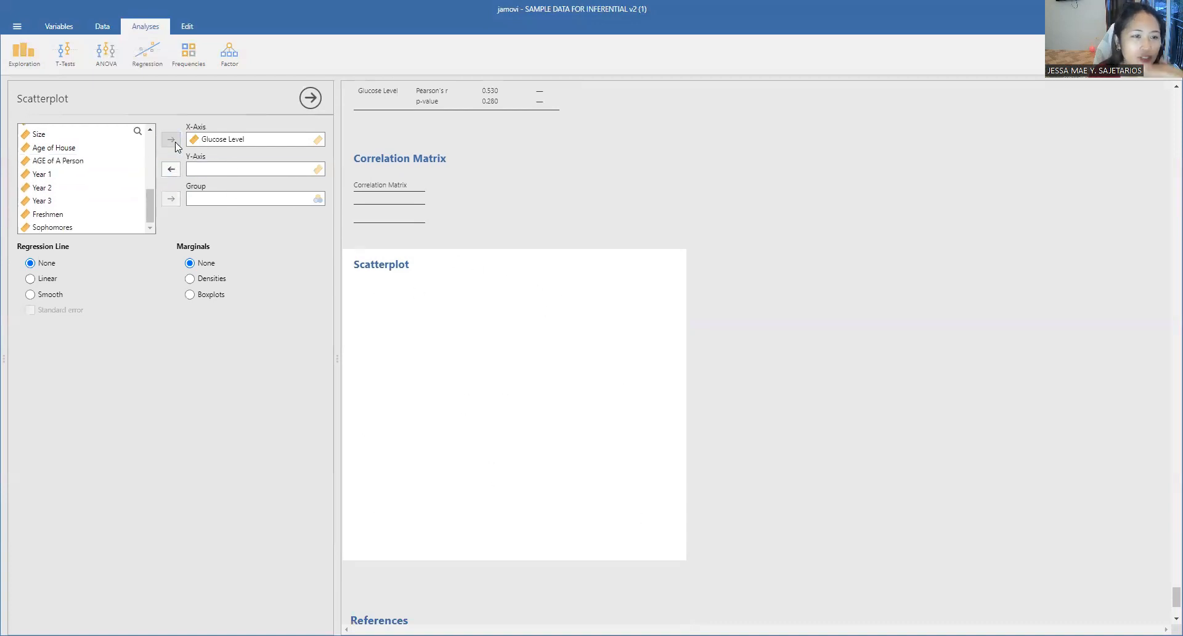
left_click(209, 140)
left_click(171, 140)
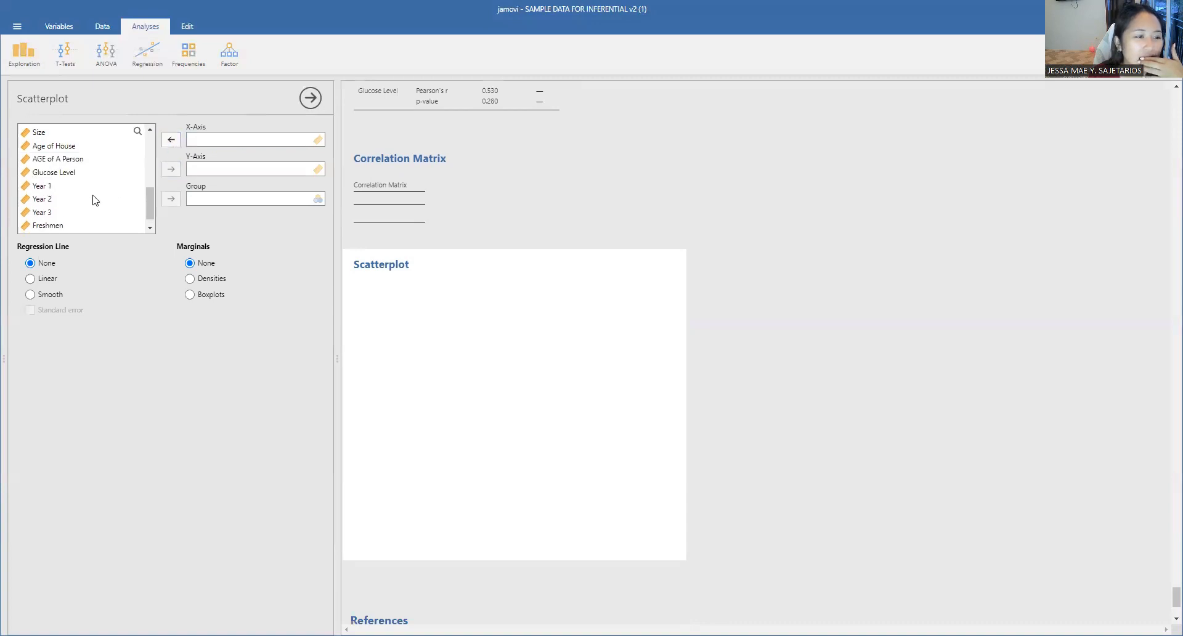
left_click(48, 189)
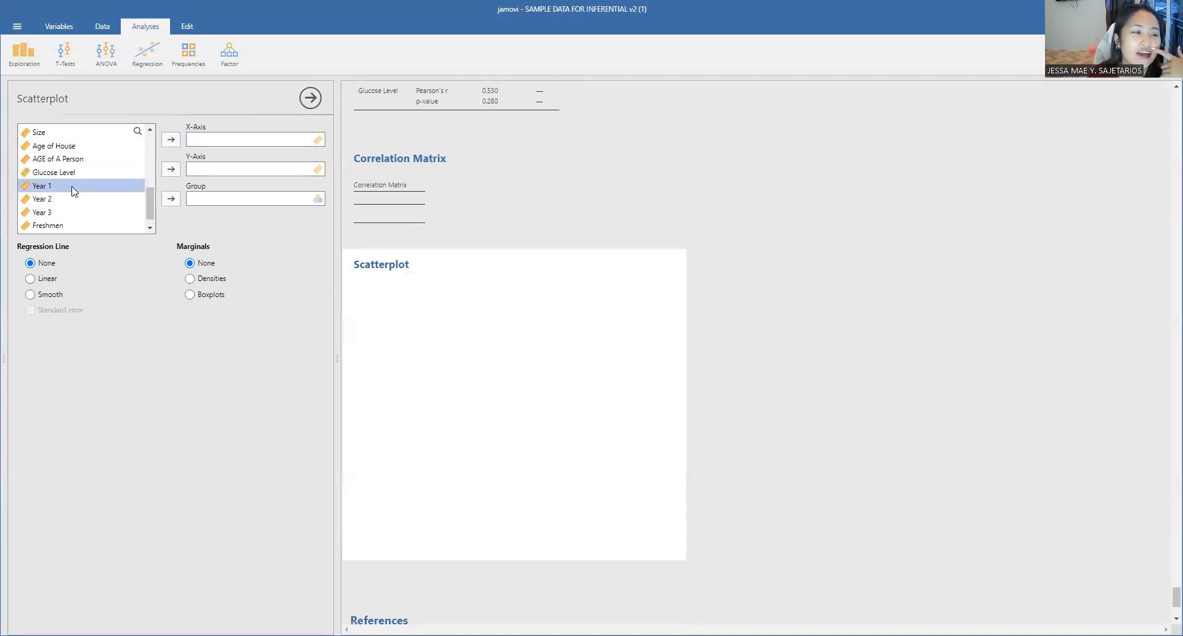
left_click(171, 139)
left_click(171, 169)
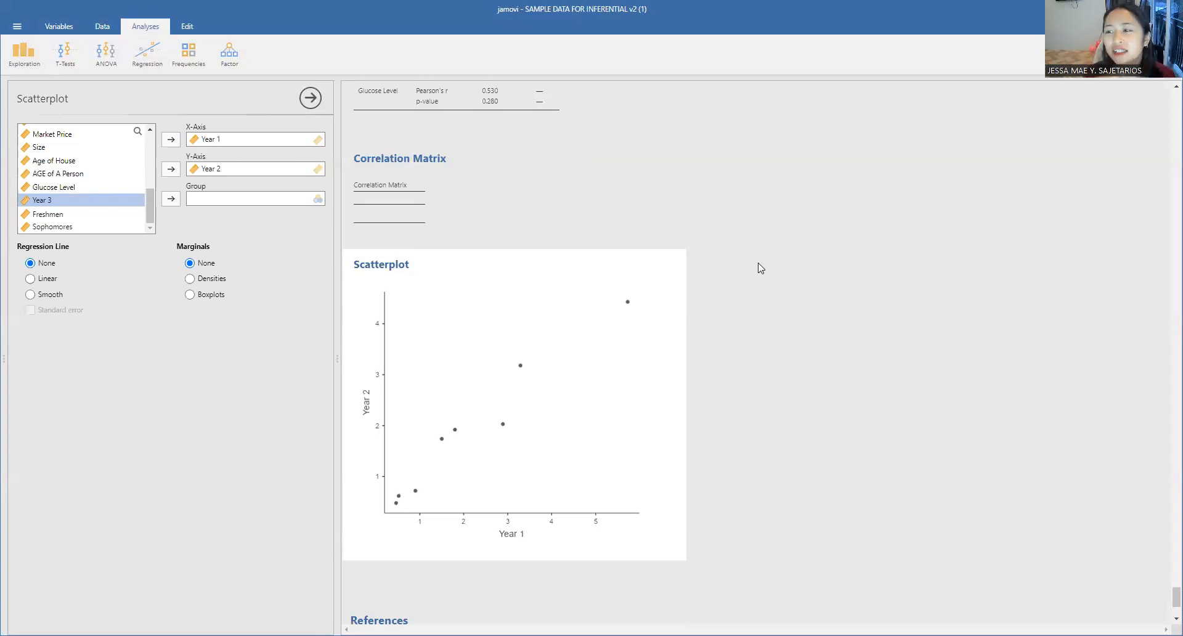
left_click(32, 278)
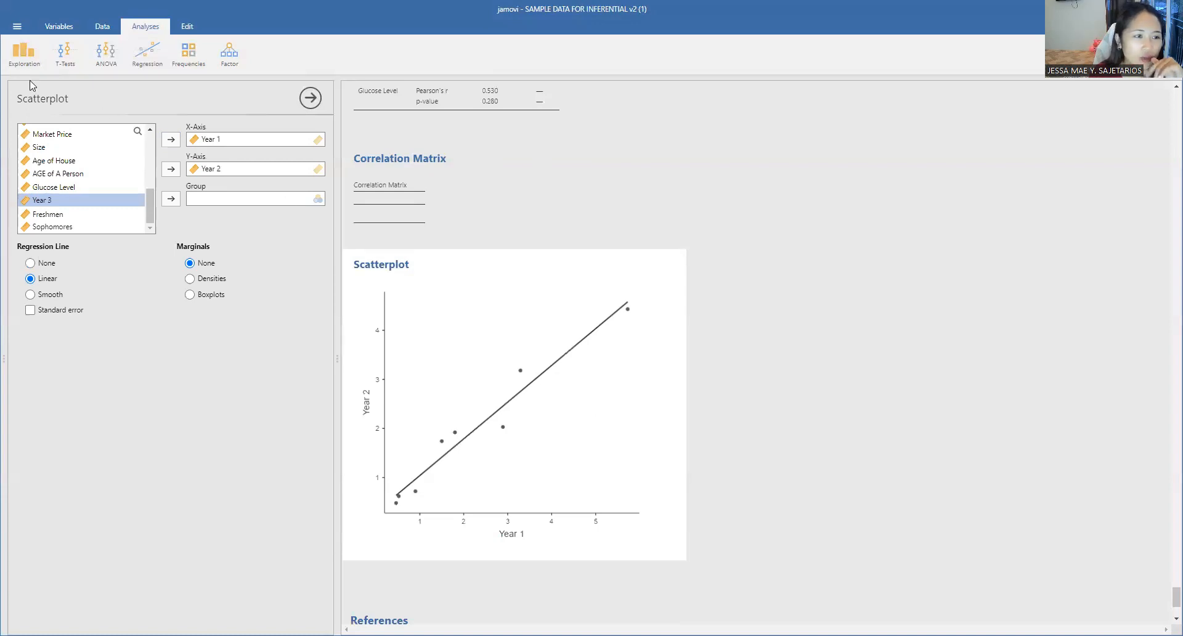
Step: Add a Descriptives analysis for the variables Year 1, Year 2 and Year 3
left_click(37, 65)
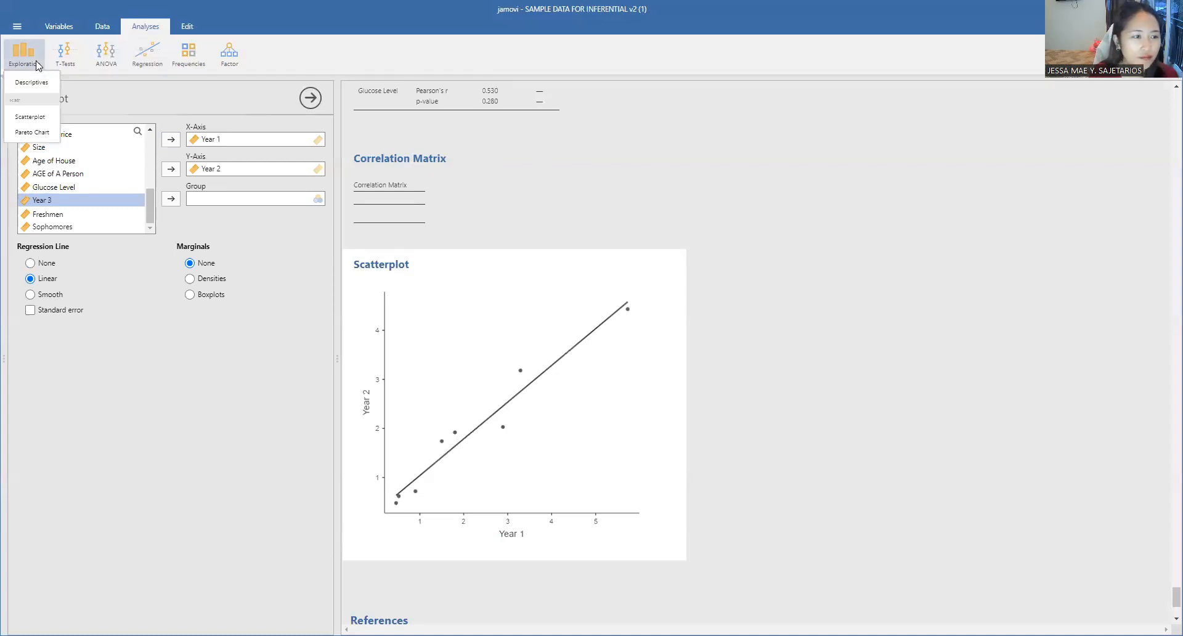
left_click(36, 82)
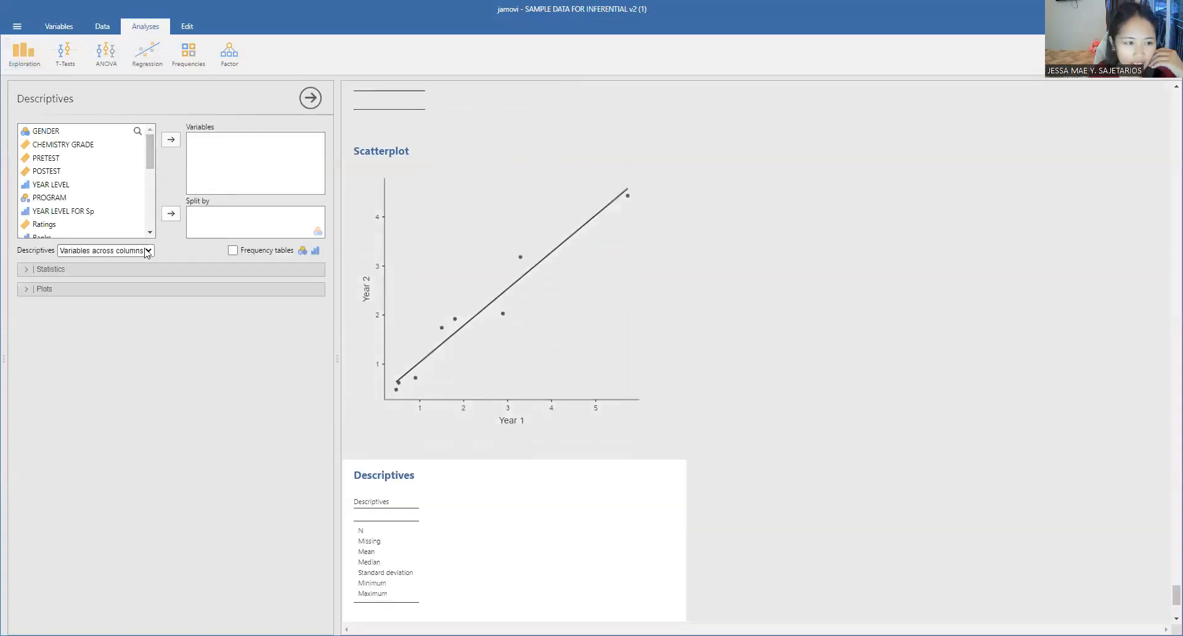
scroll(56, 220, "down", 3)
scroll(56, 221, "down", 3)
left_click(43, 178)
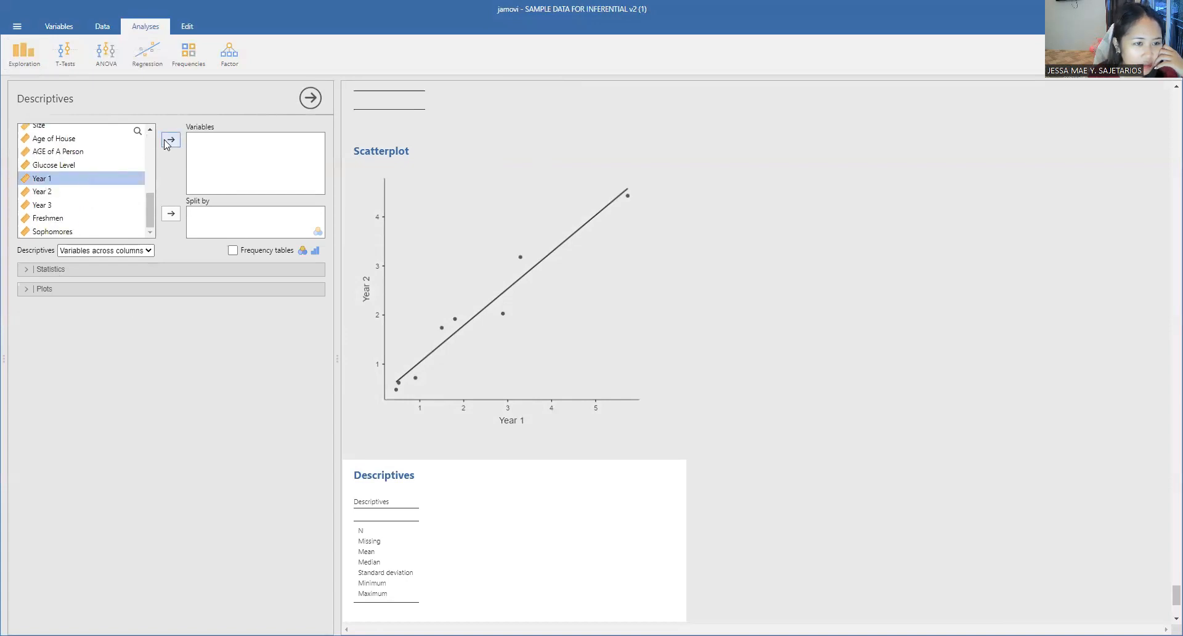
left_click(171, 140)
left_click(68, 192)
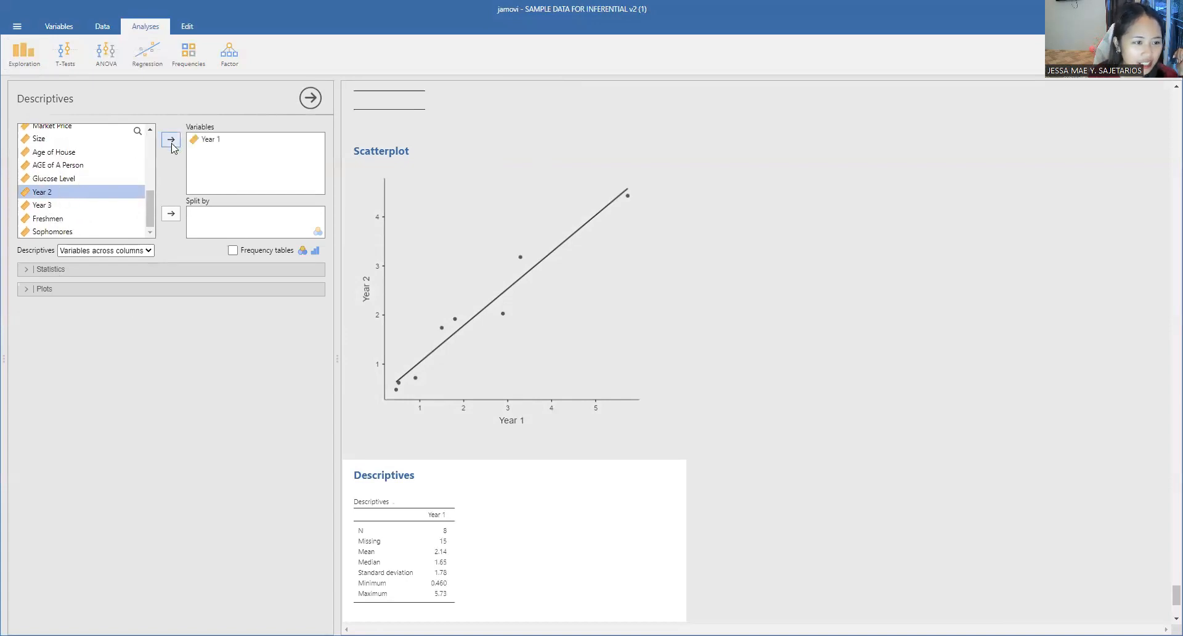
left_click(171, 140)
left_click(65, 203)
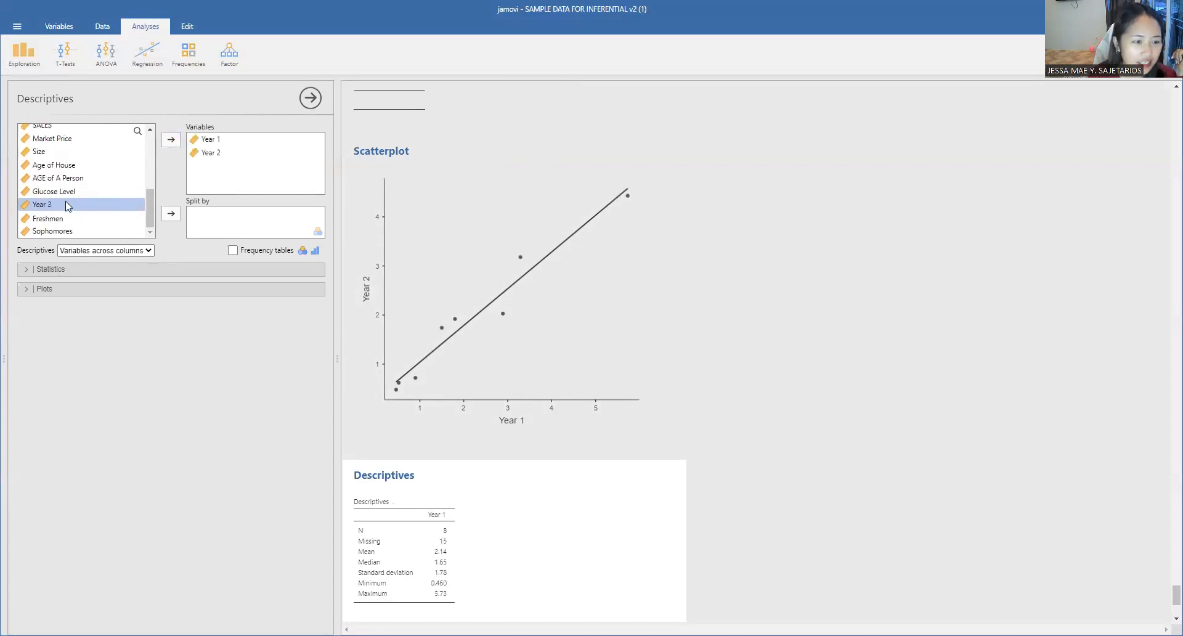
left_click(170, 141)
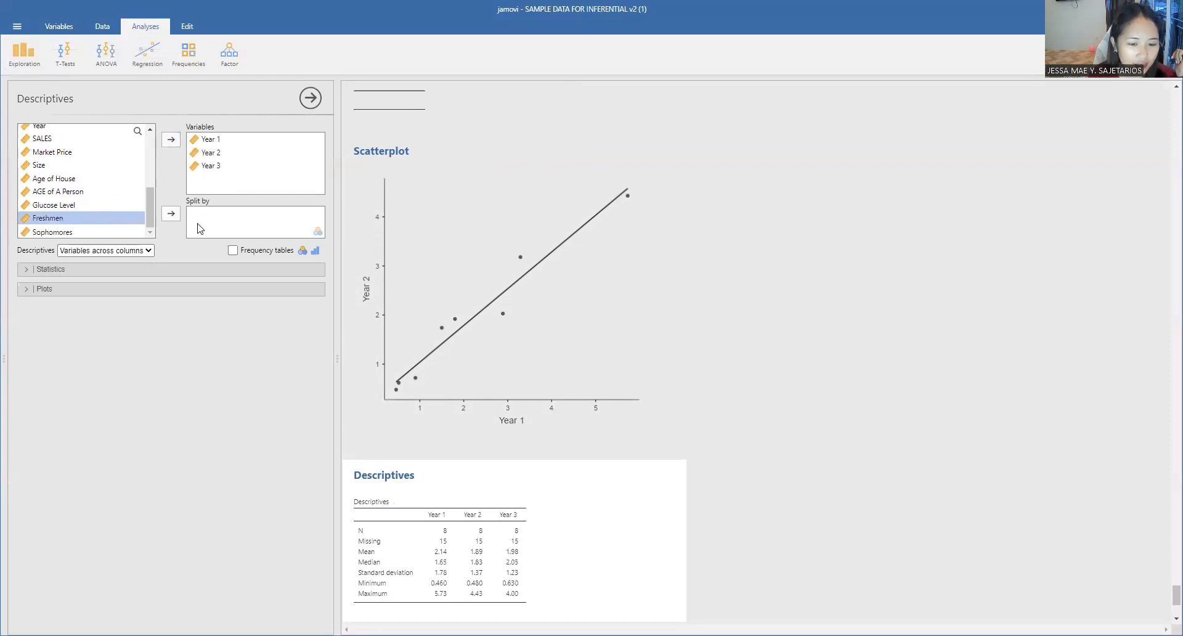
Step: Add Q-Q plots for Year 1, Year 2 and Year 3 to the Descriptives analysis
left_click(106, 288)
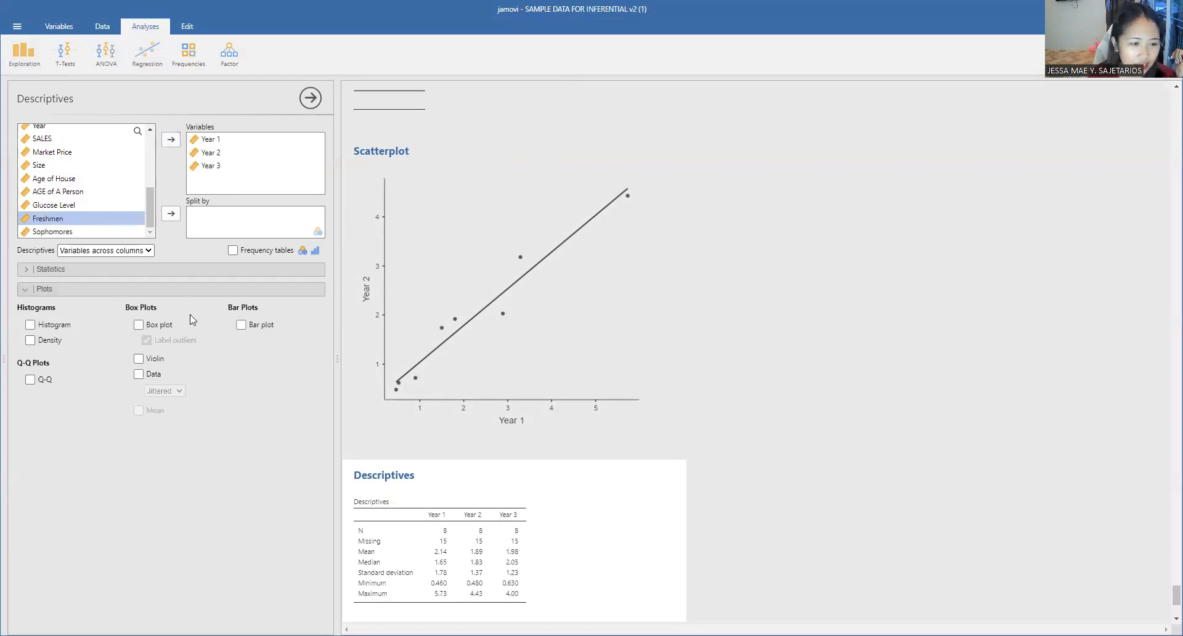
left_click(50, 269)
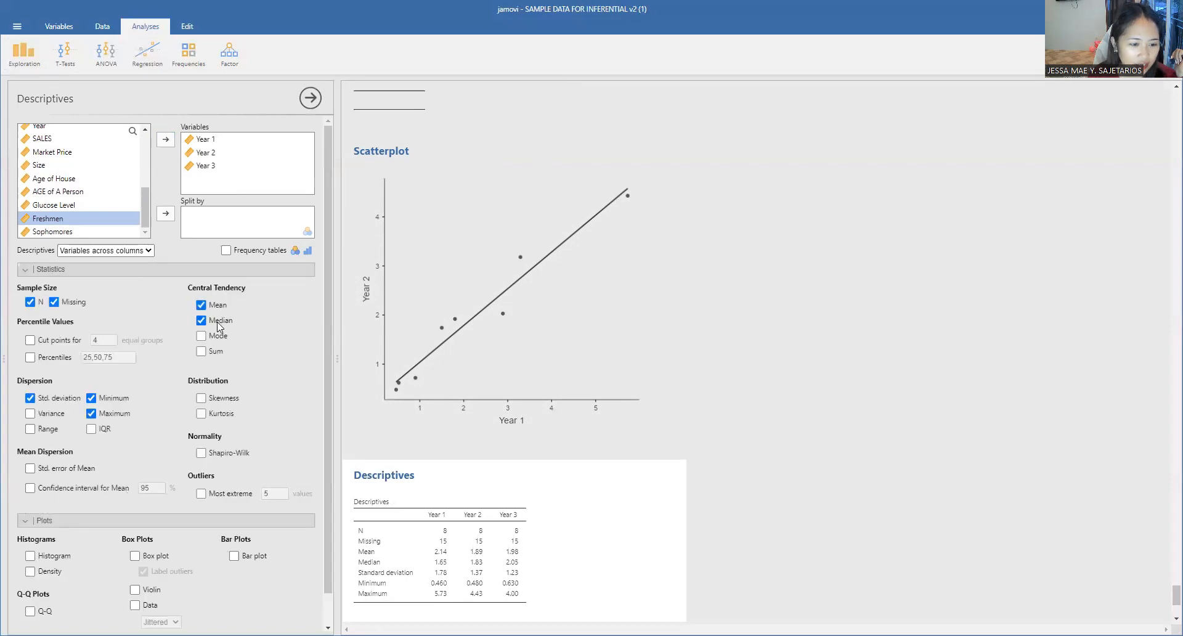
scroll(267, 434, "down", 1)
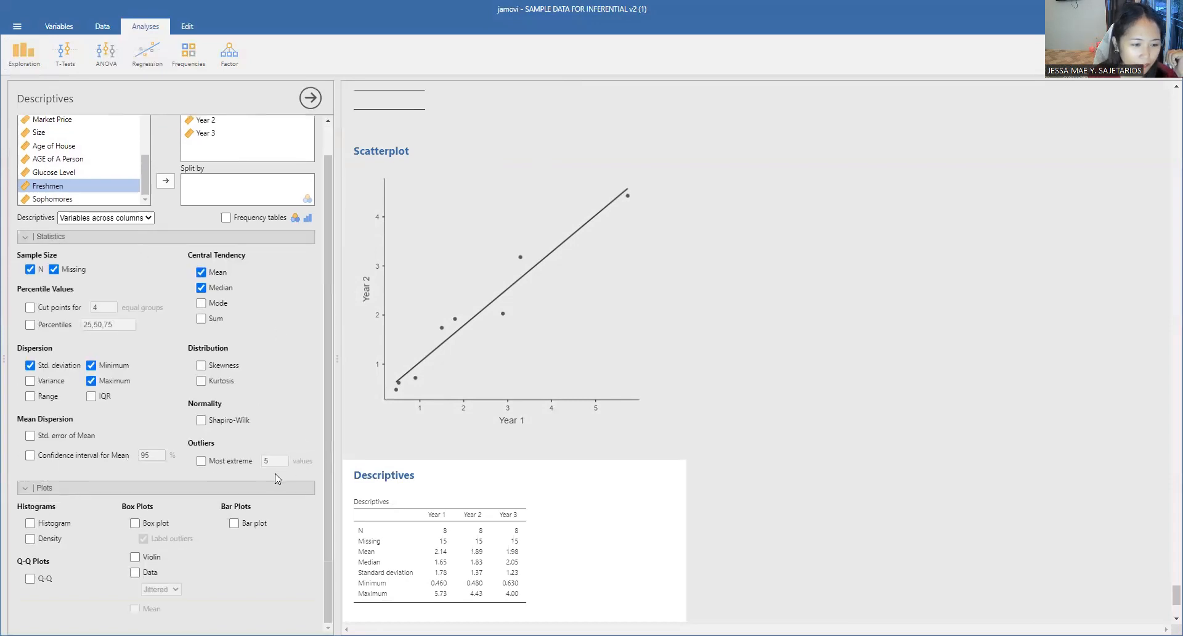
left_click(32, 578)
scroll(733, 441, "down", 4)
scroll(730, 451, "down", 8)
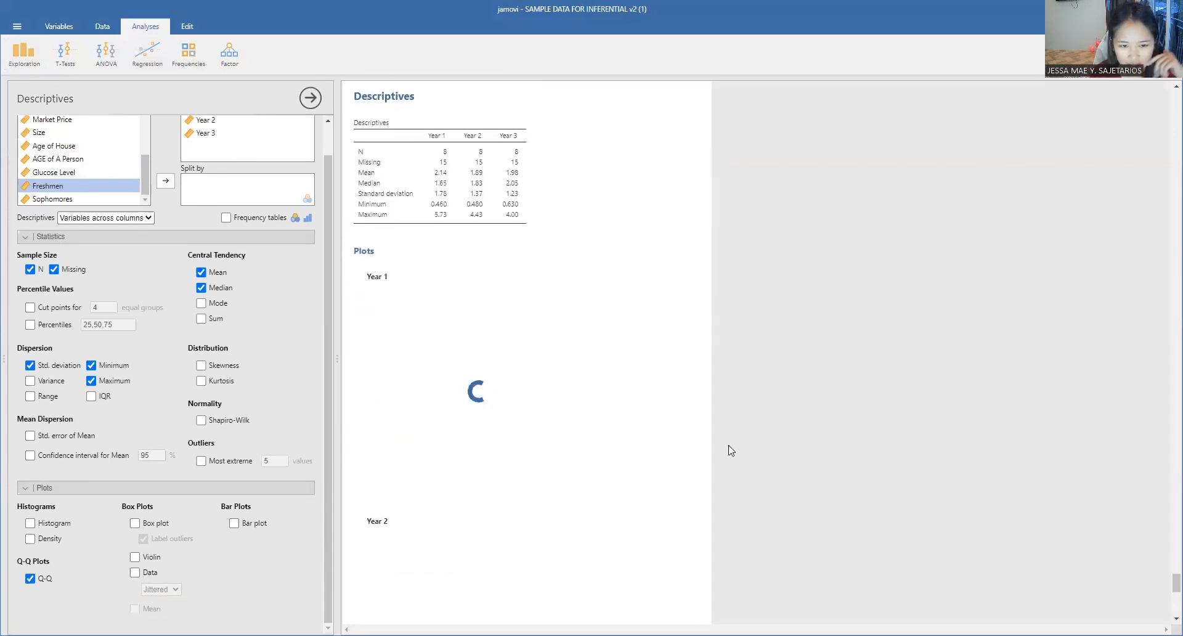
scroll(730, 453, "down", 3)
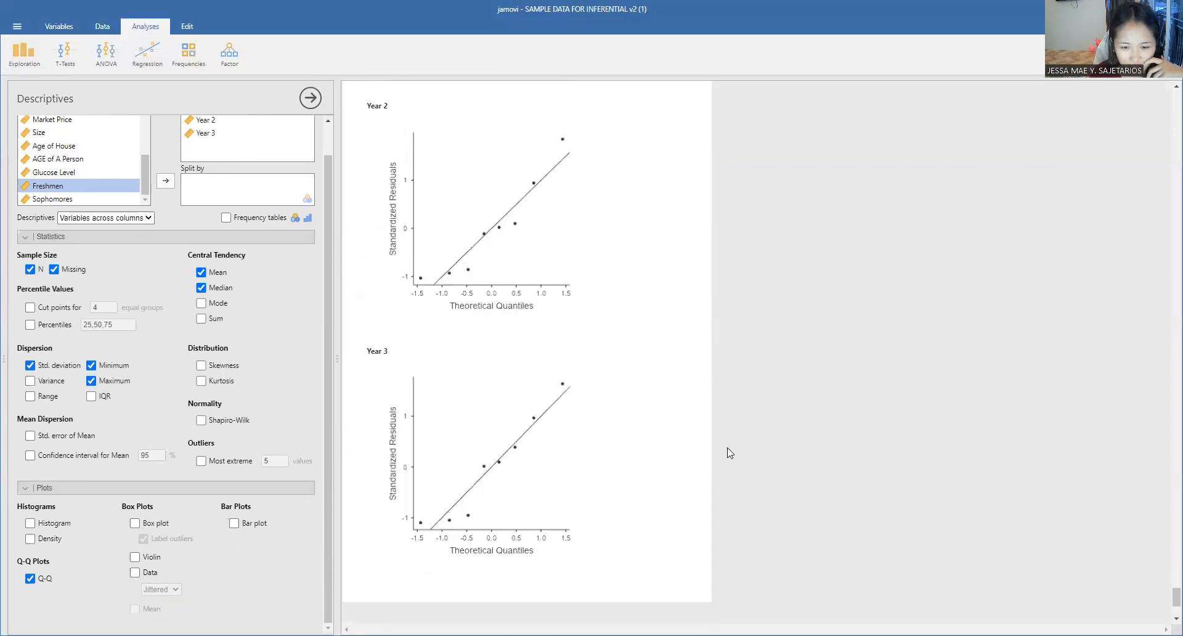
scroll(730, 453, "up", 5)
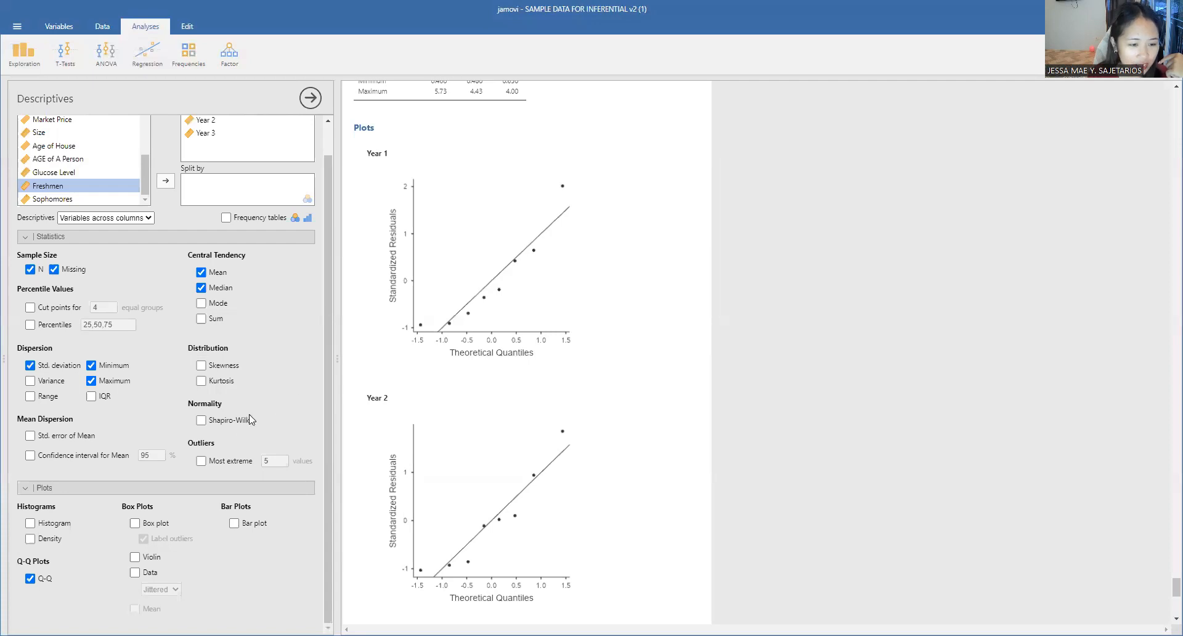
Step: Include the Shapiro-Wilk normality test in the Descriptives of the three Year variables
left_click(262, 424)
scroll(559, 391, "up", 5)
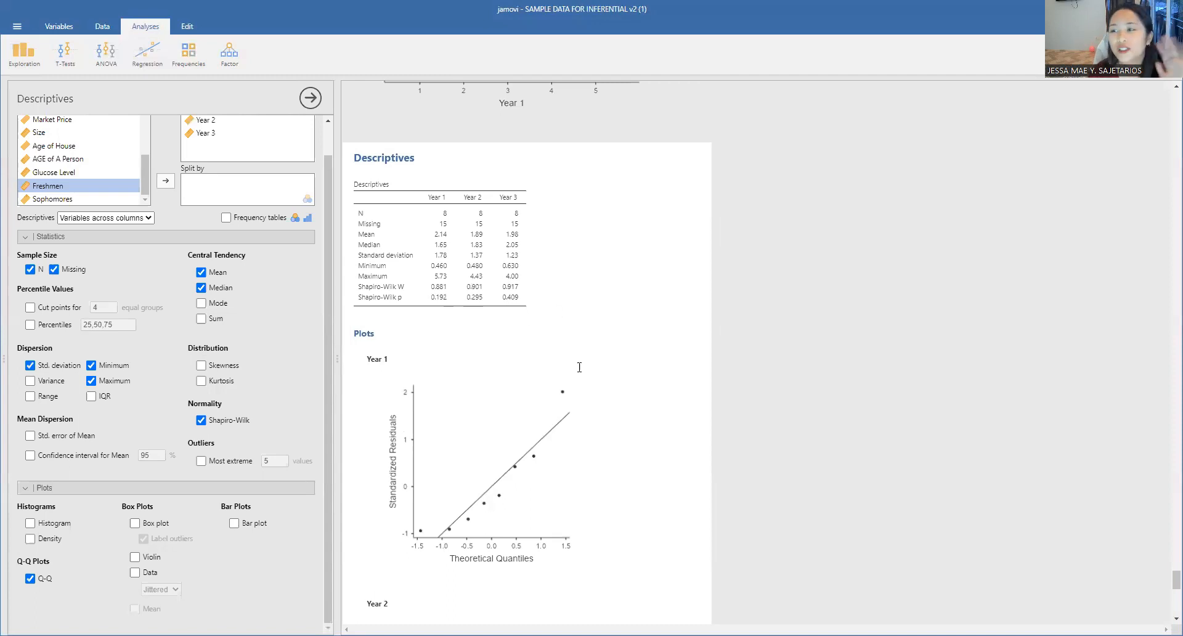
scroll(708, 420, "up", 7)
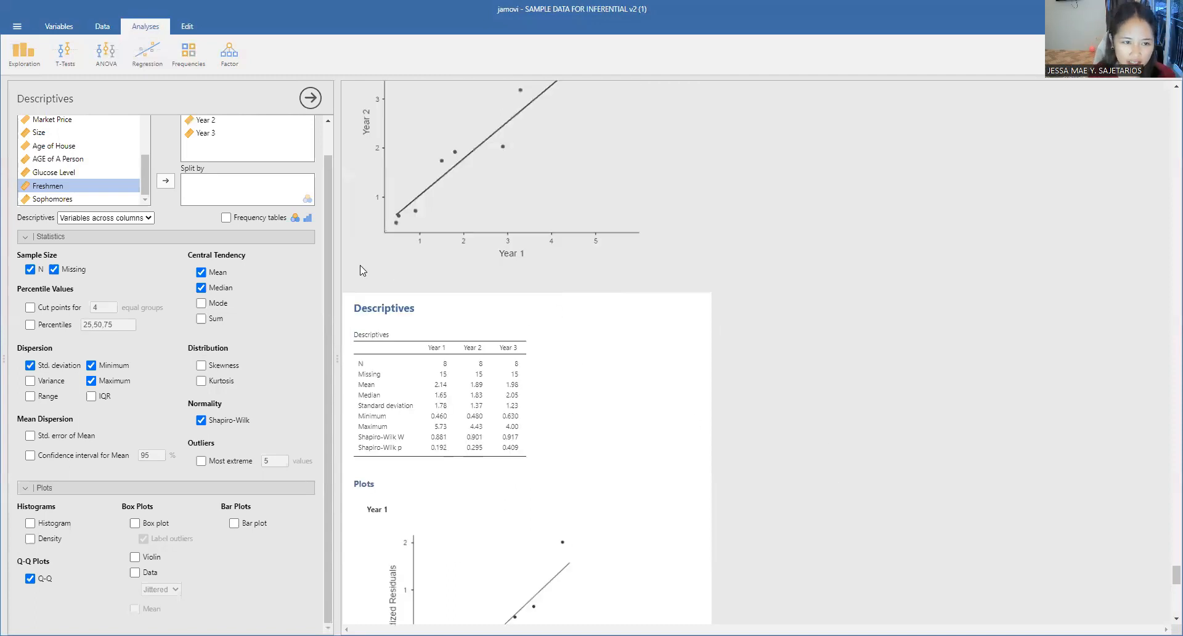
scroll(185, 184, "up", 1)
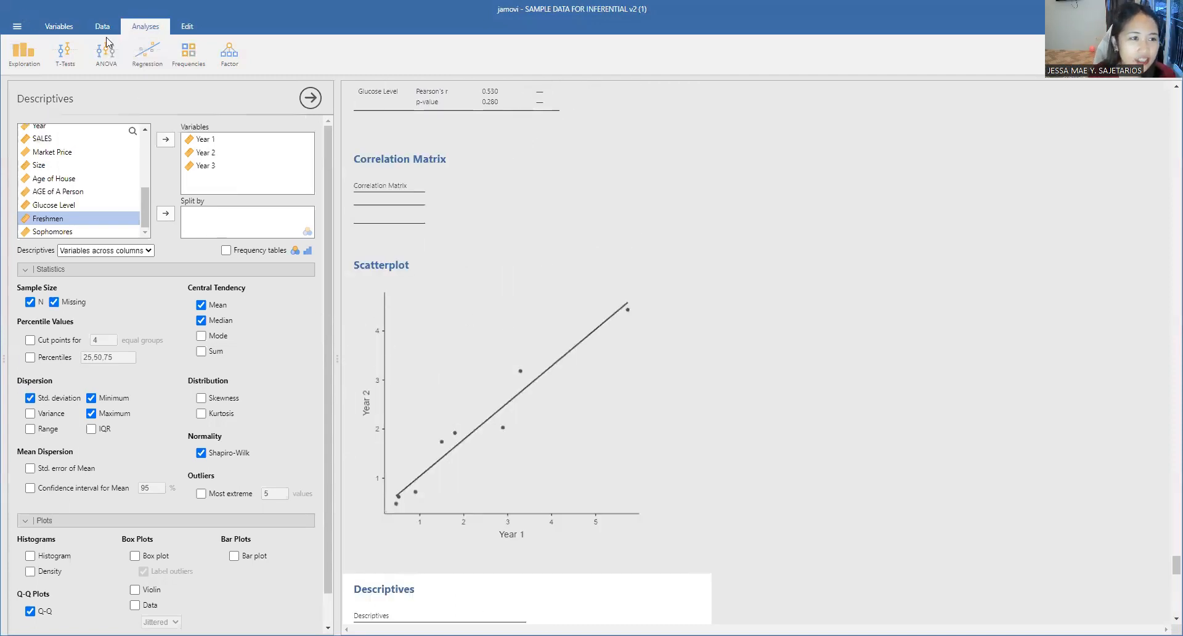
Step: Create a Pearson correlation matrix for Year 1, Year 2 and Year 3, with significant correlations flagged
left_click(139, 55)
left_click(142, 80)
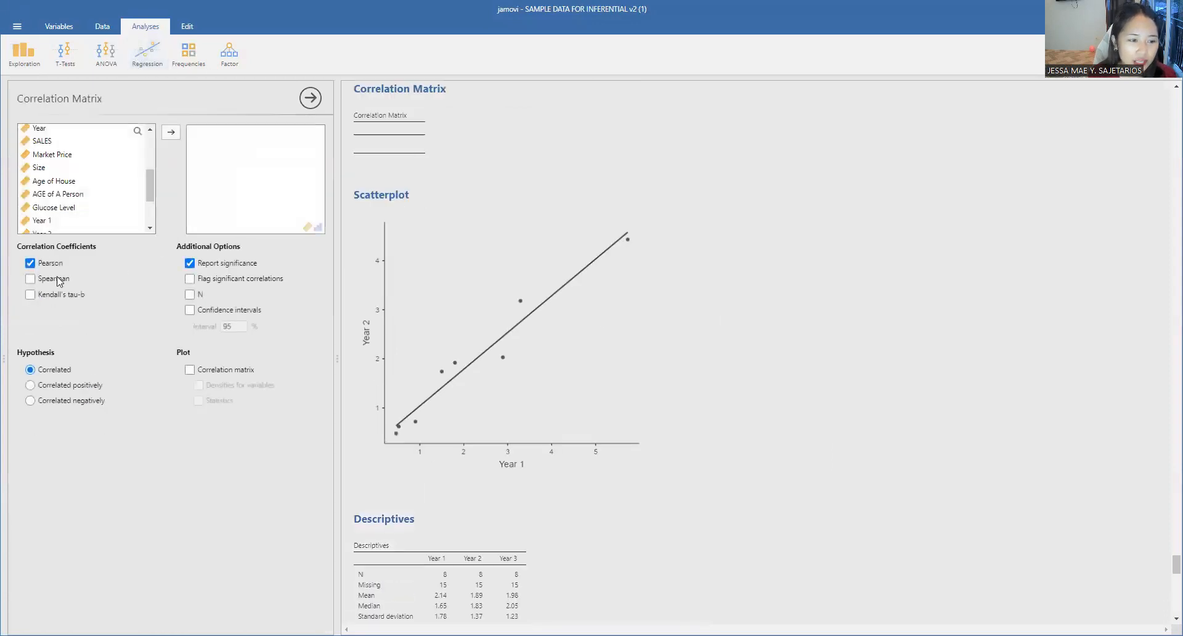
left_click(31, 264)
left_click(43, 265)
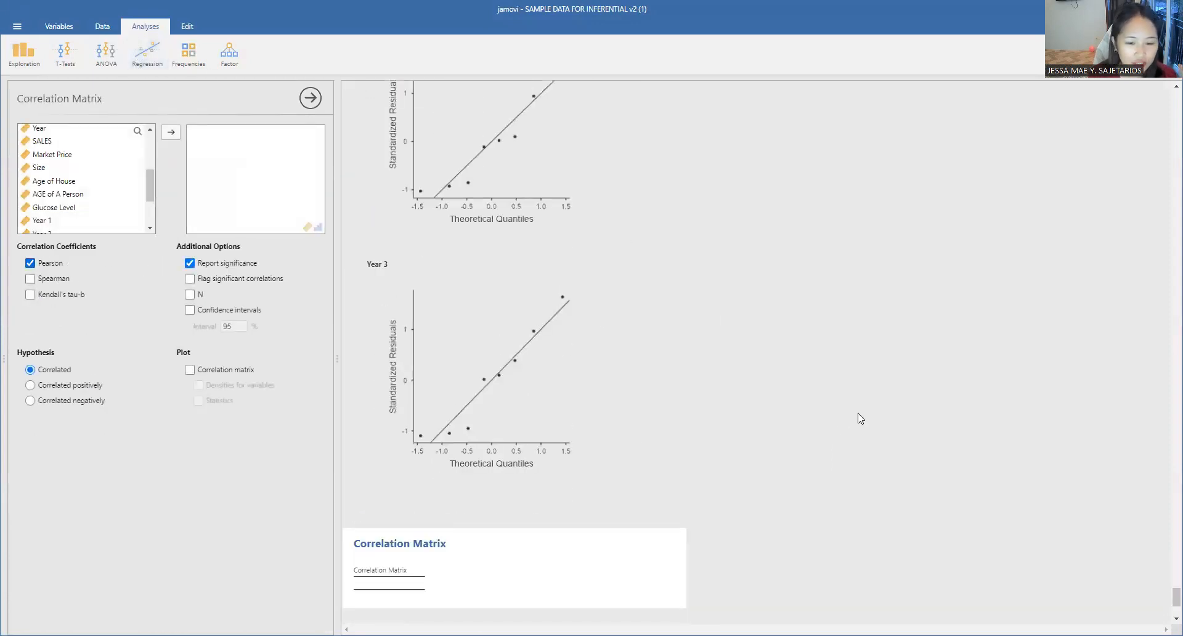
scroll(732, 405, "down", 2)
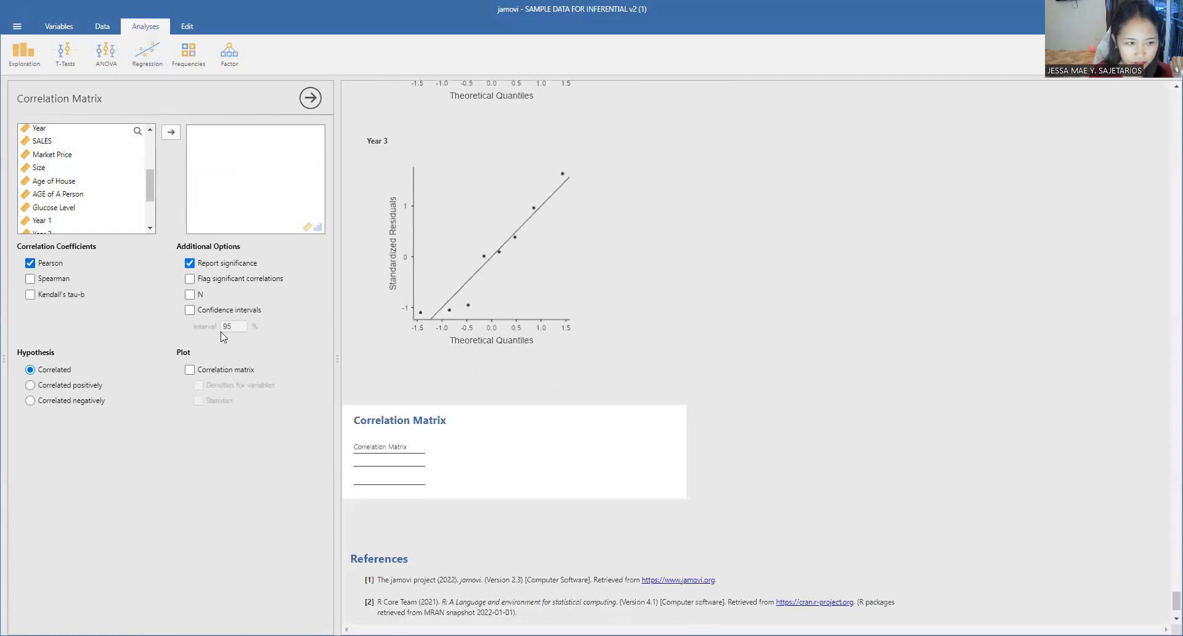
scroll(48, 163, "down", 3)
left_click(46, 158)
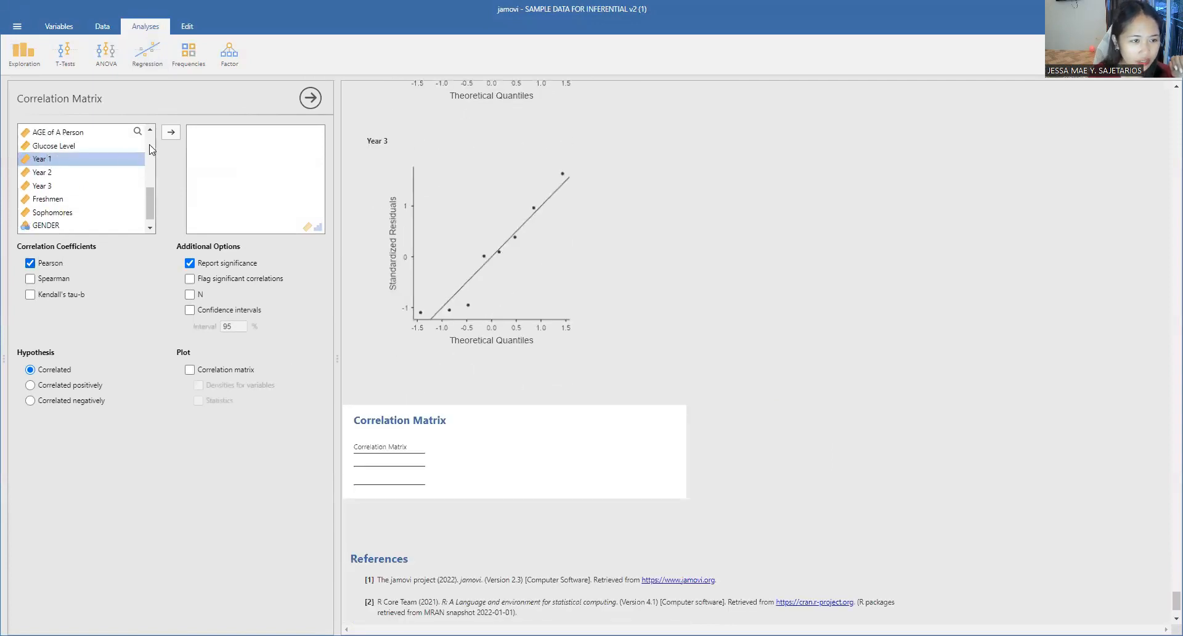
left_click(170, 131)
left_click(171, 132)
left_click(171, 131)
scroll(729, 475, "down", 3)
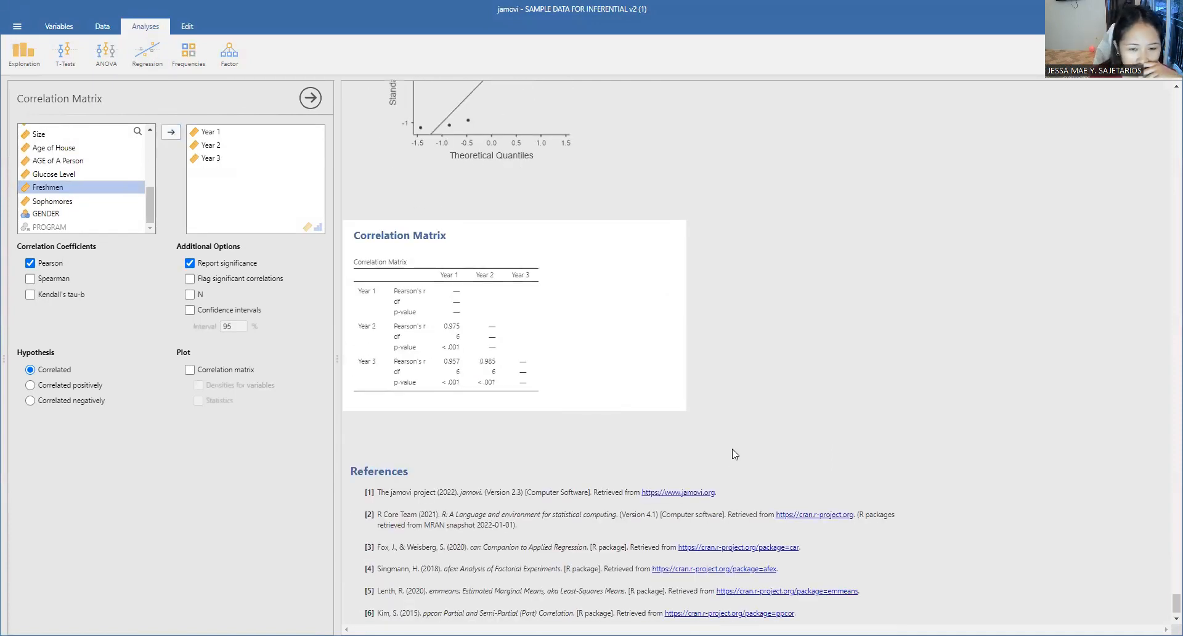
left_click(238, 281)
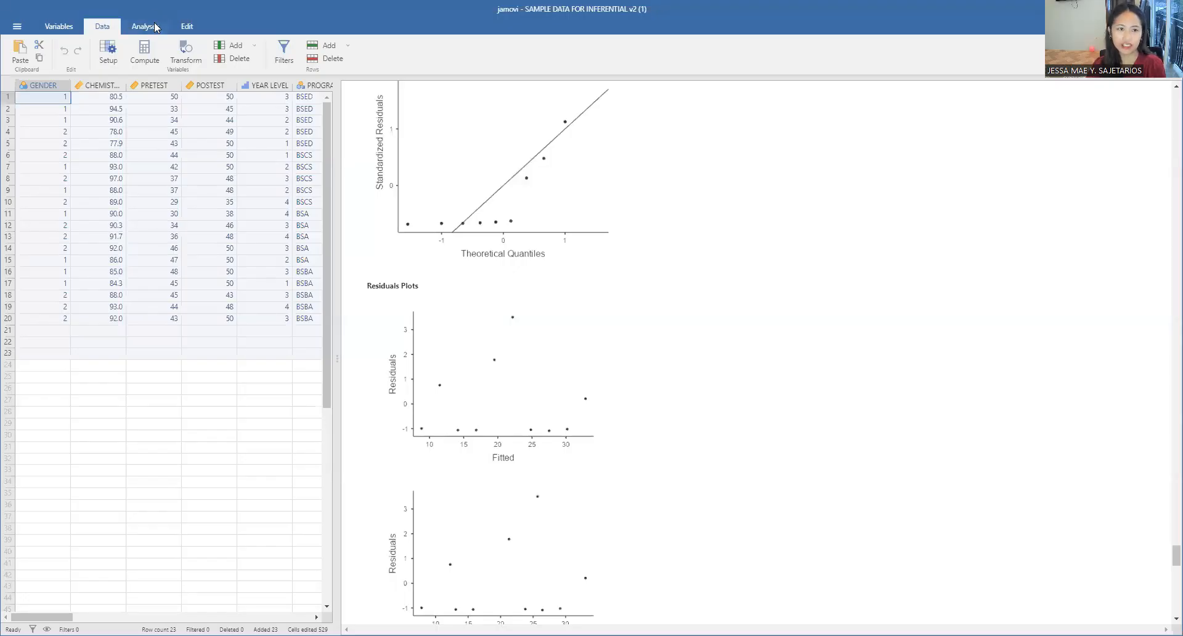
Step: Run a partial correlation between CHEMISTRY GRADE and POSTEST, with PRETEST as the control variable
left_click(154, 27)
left_click(148, 53)
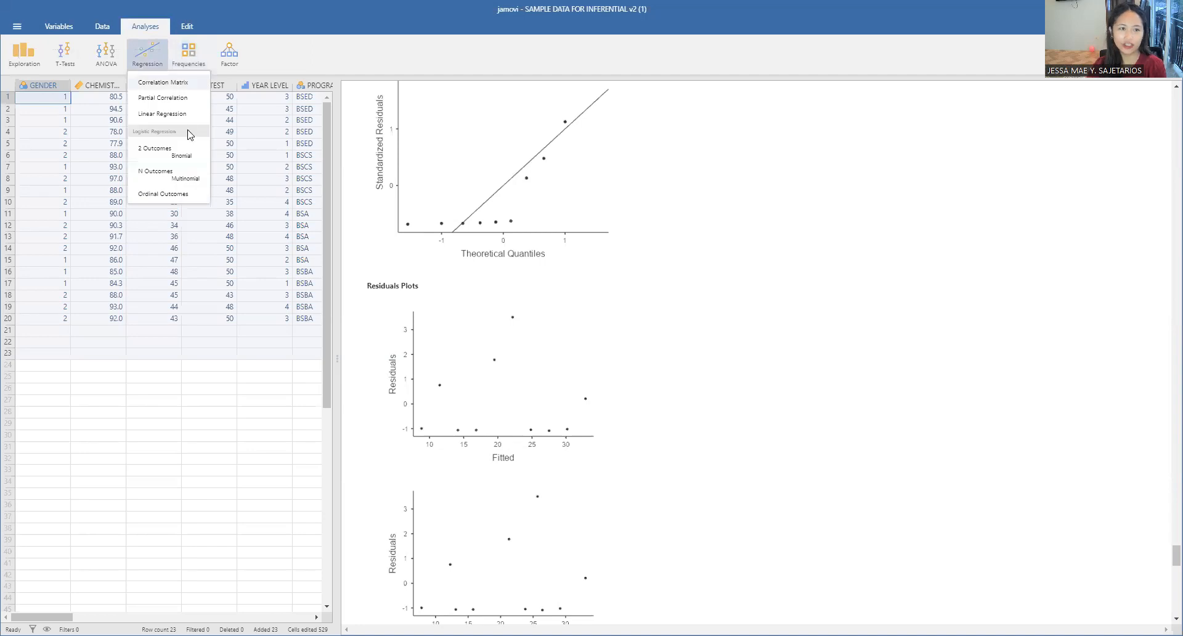
left_click(163, 98)
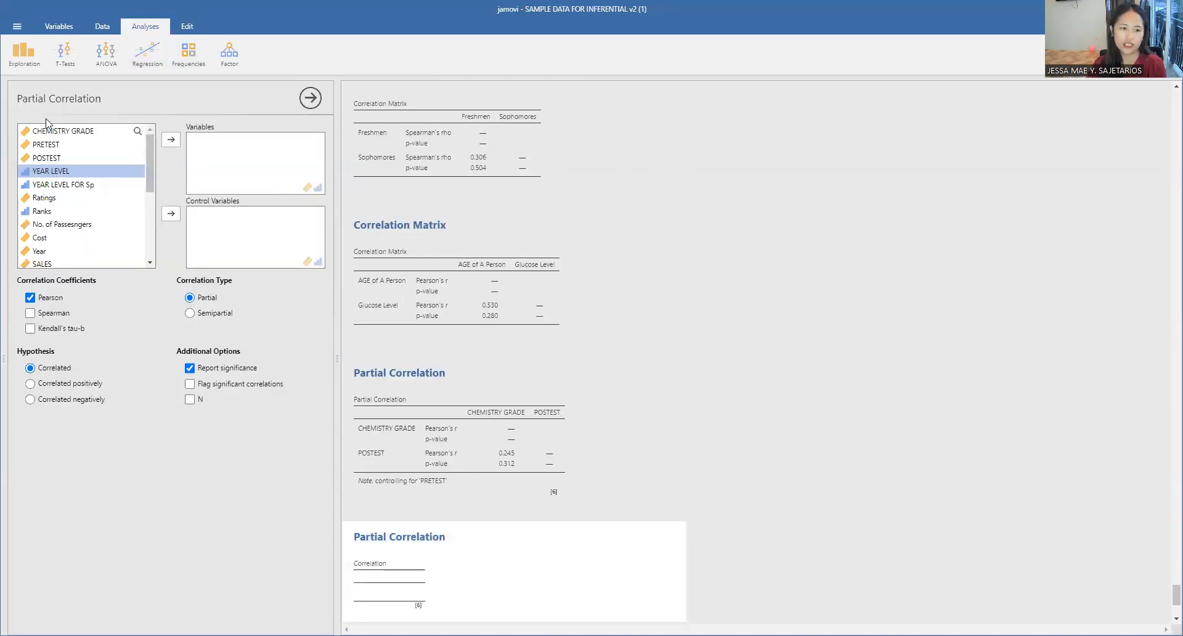
left_click(73, 131)
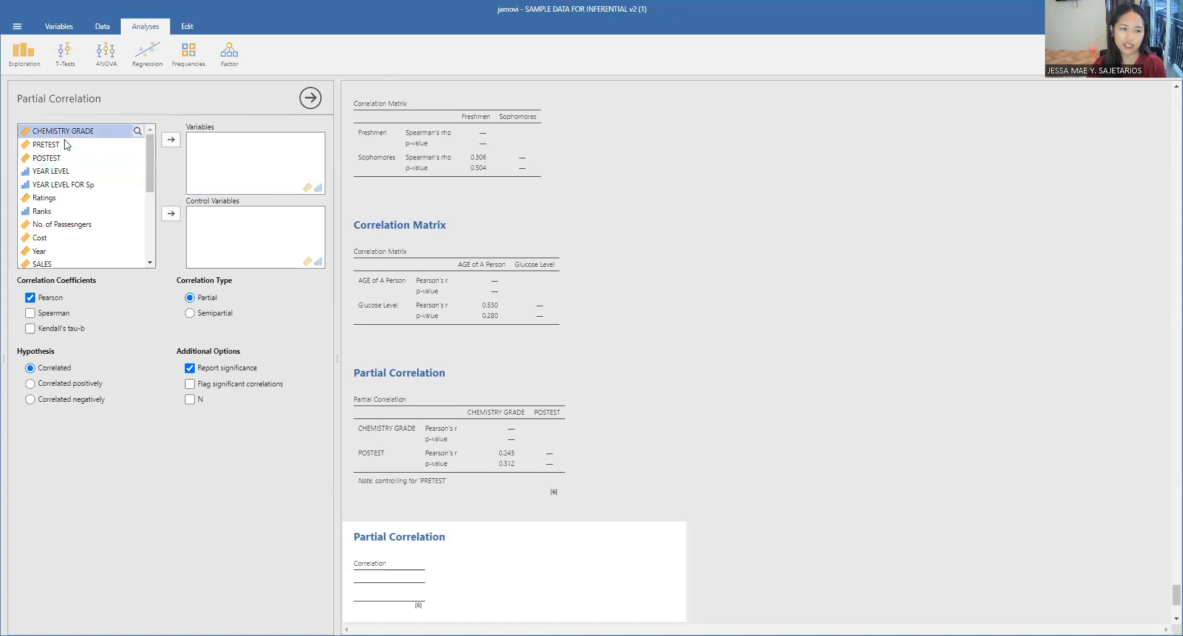
left_click(69, 159, "ctrl")
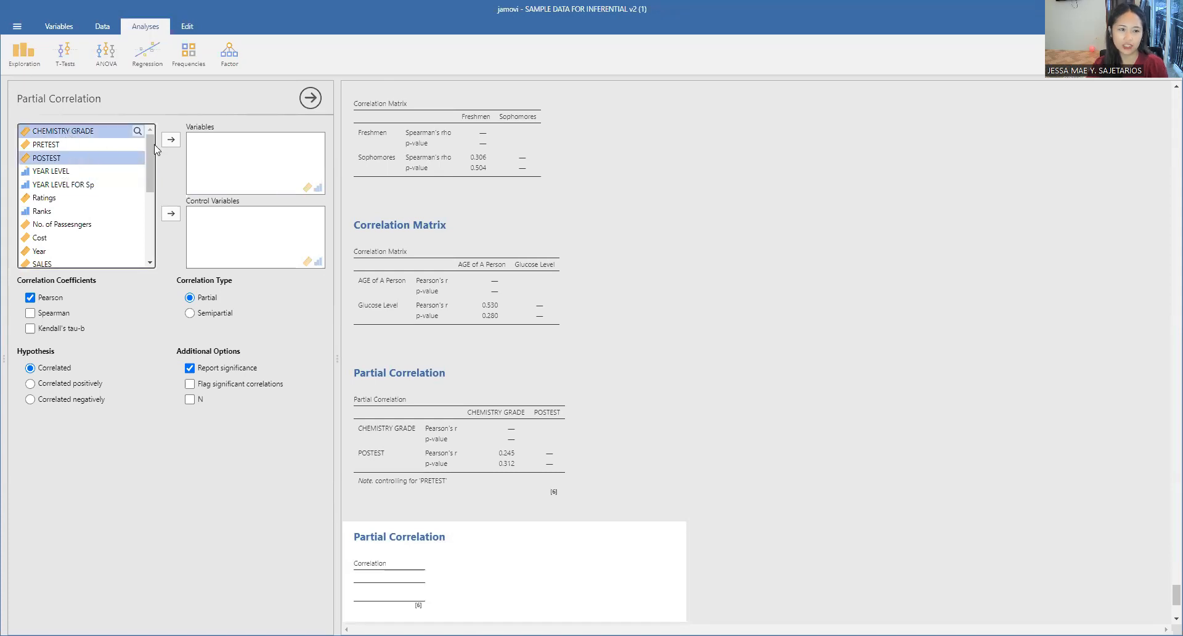
left_click(171, 140)
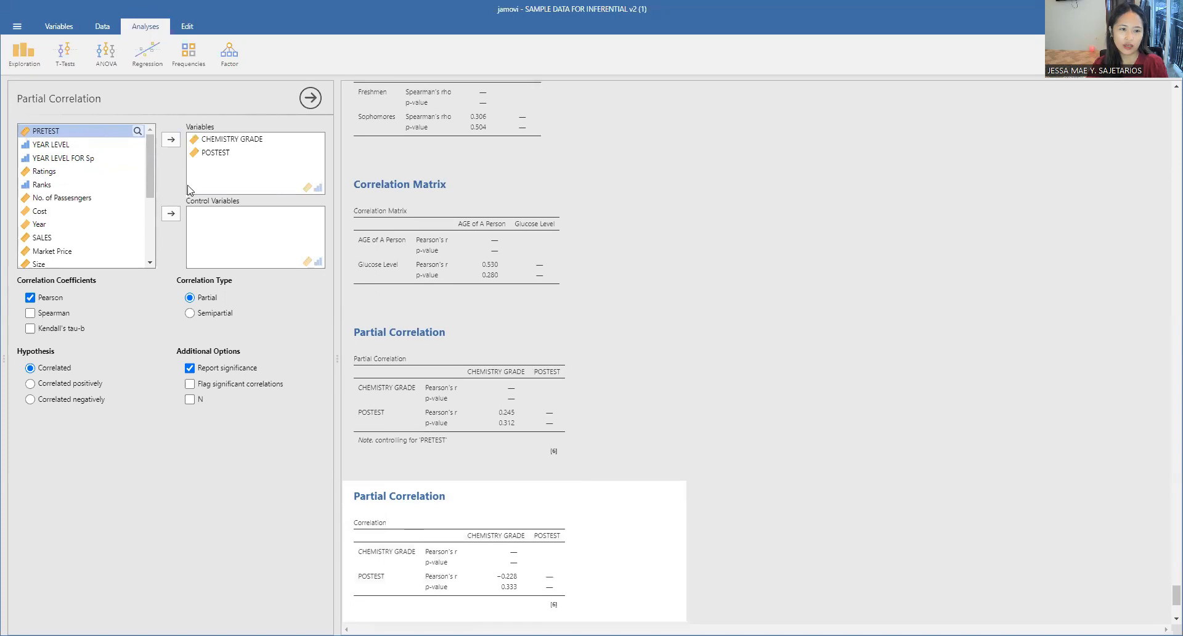
left_click(172, 215)
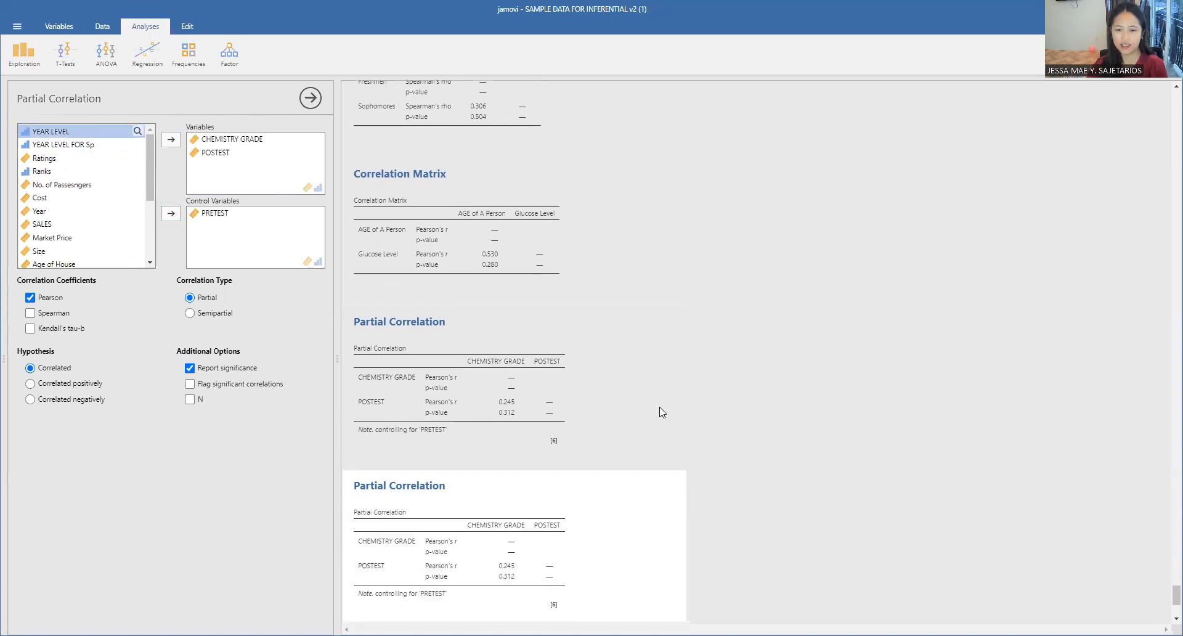
left_click(667, 419)
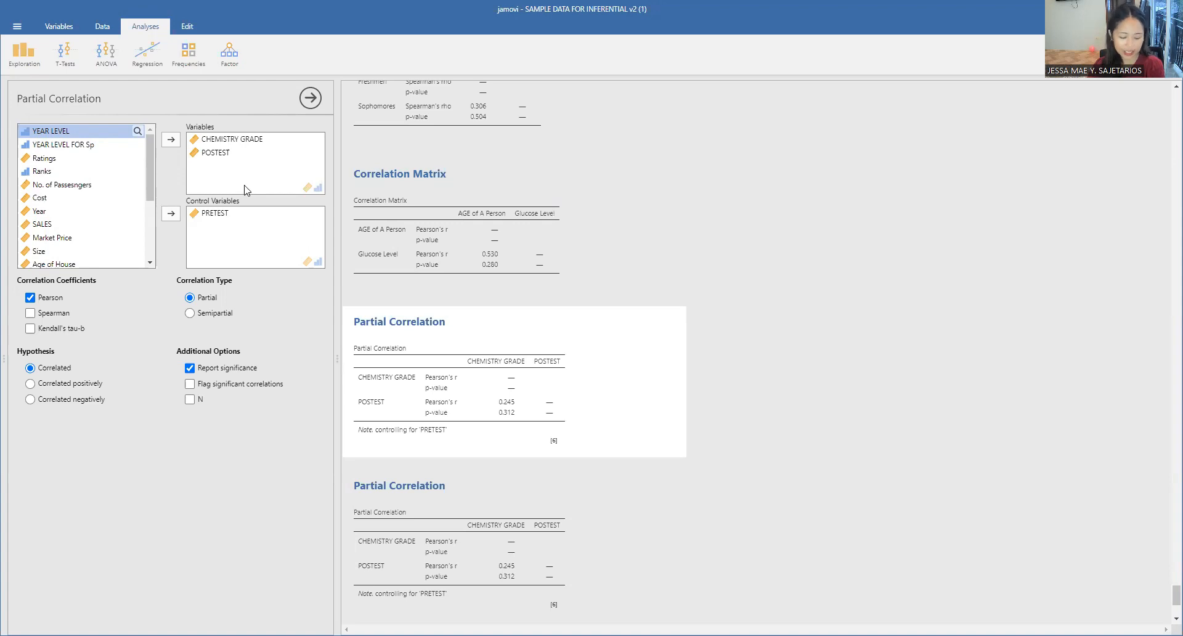
Step: Create a scatterplot with CHEMISTRY GRADE on the x-axis and PRETEST on the y-axis
left_click(17, 57)
left_click(31, 116)
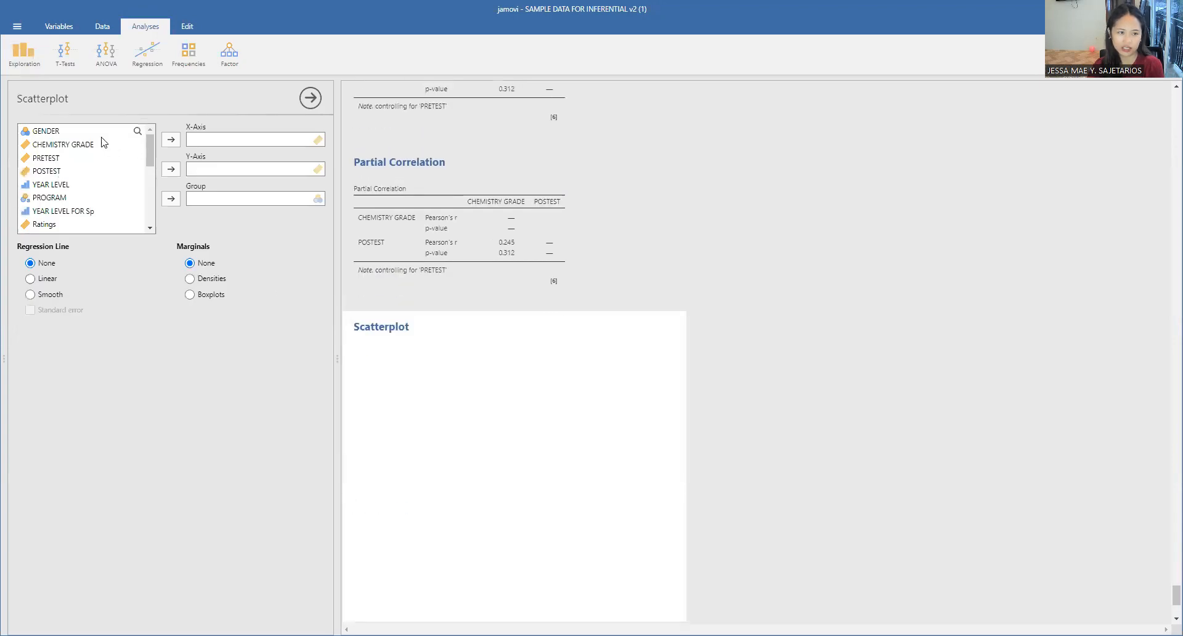
left_click(79, 145)
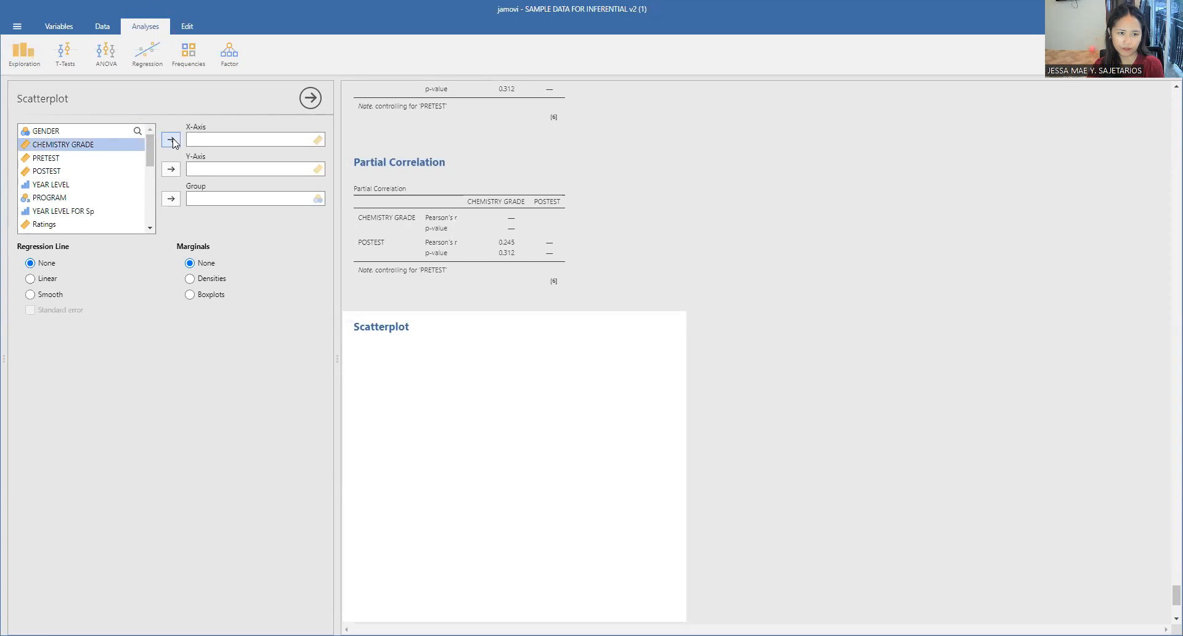
left_click(171, 140)
left_click(93, 145)
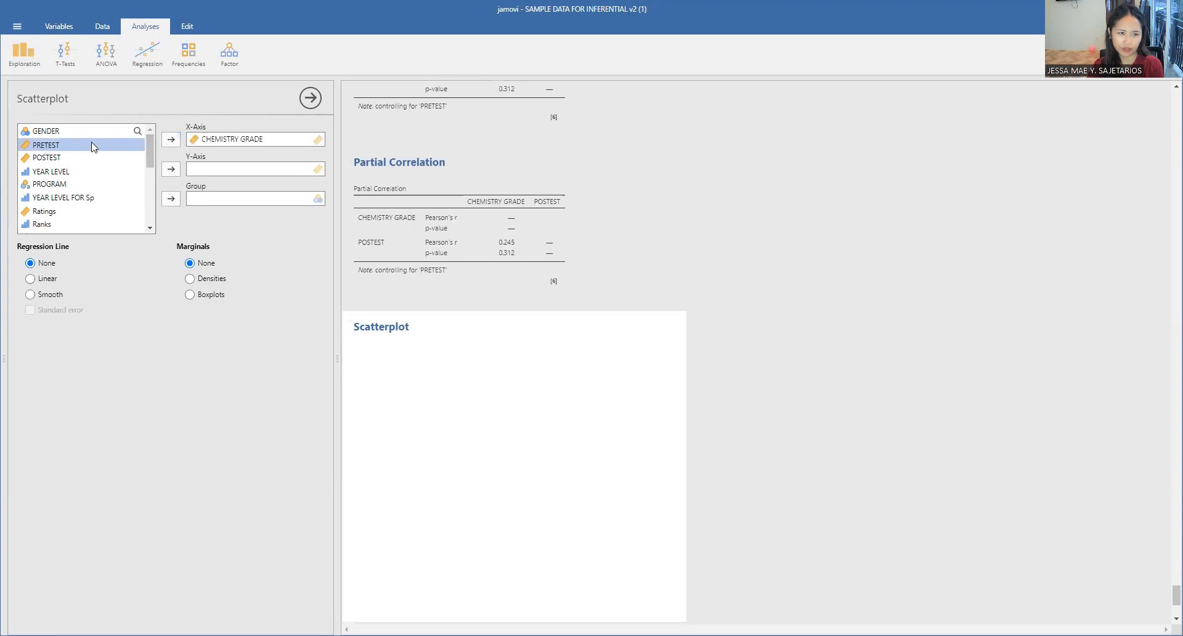
left_click(171, 169)
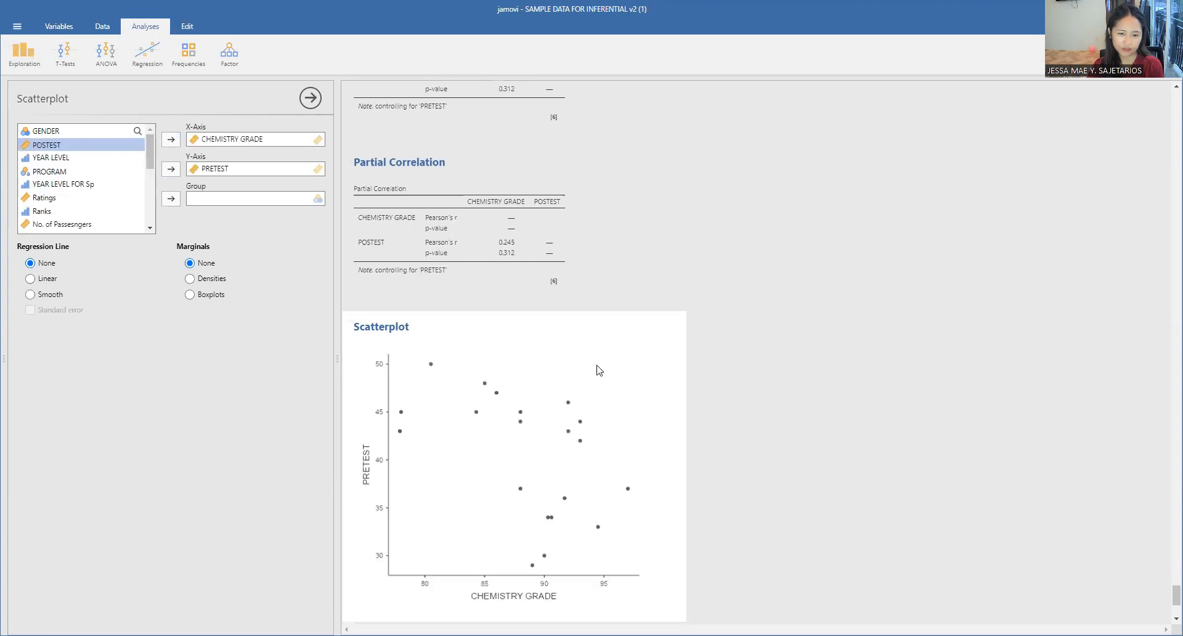
Step: Try POSTEST as the scatterplot's y-axis variable, and put PRETEST back in its place
left_click(171, 169)
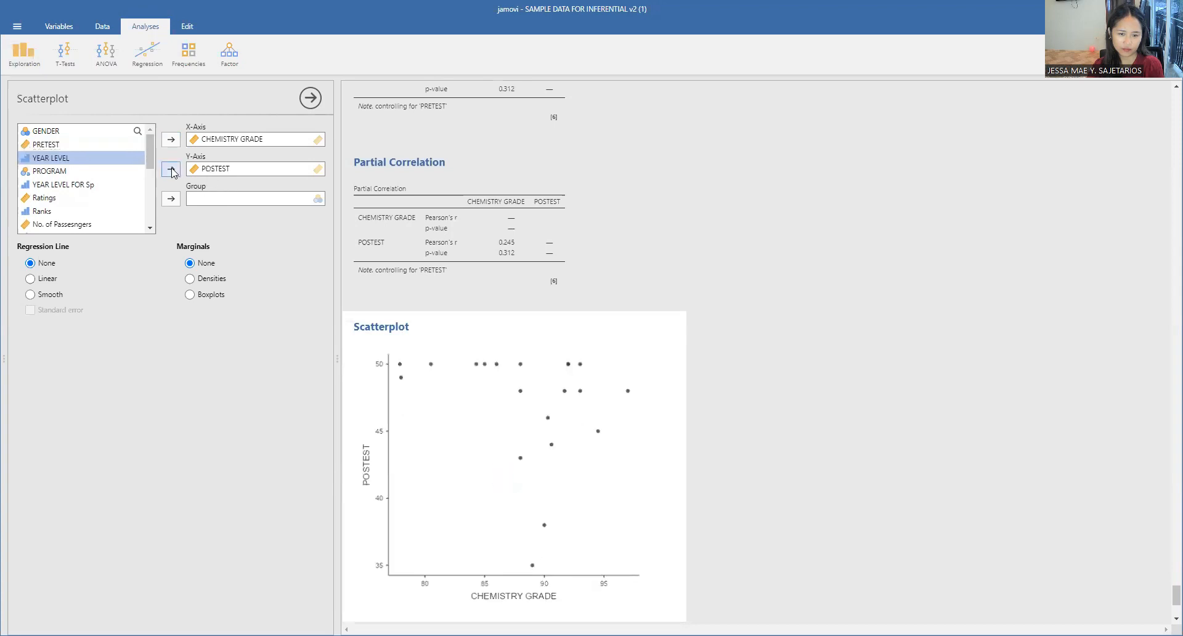
left_click(246, 171)
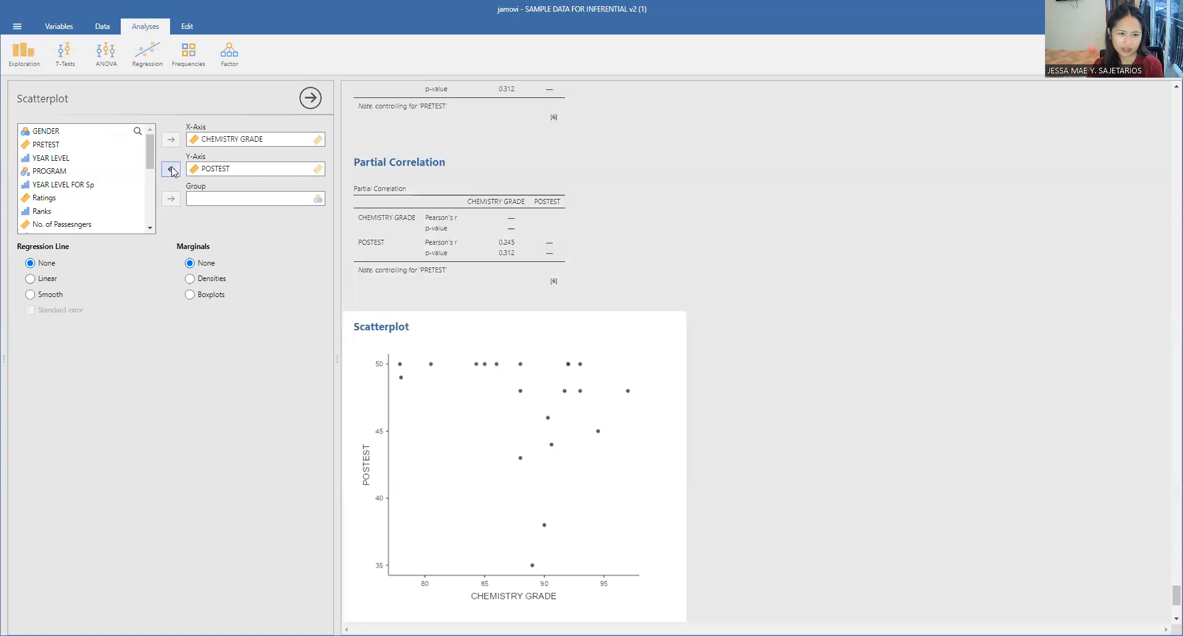
left_click(54, 146)
left_click(171, 169)
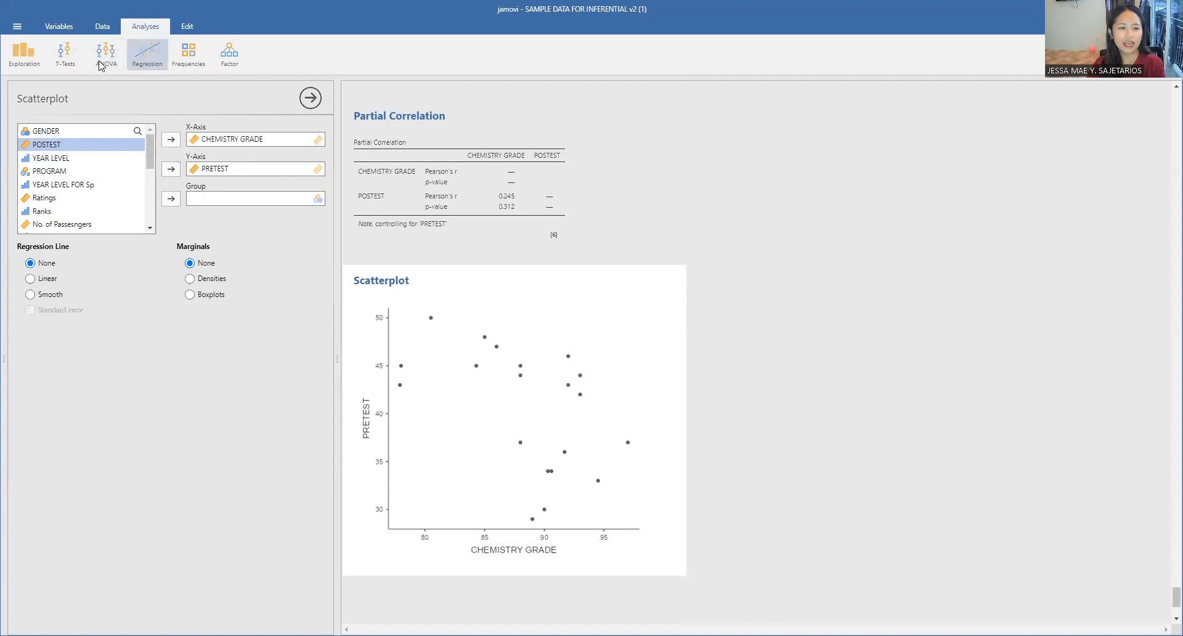
Step: Create a Descriptives analysis for the CHEMISTRY GRADE and POSTEST variables
left_click(139, 66)
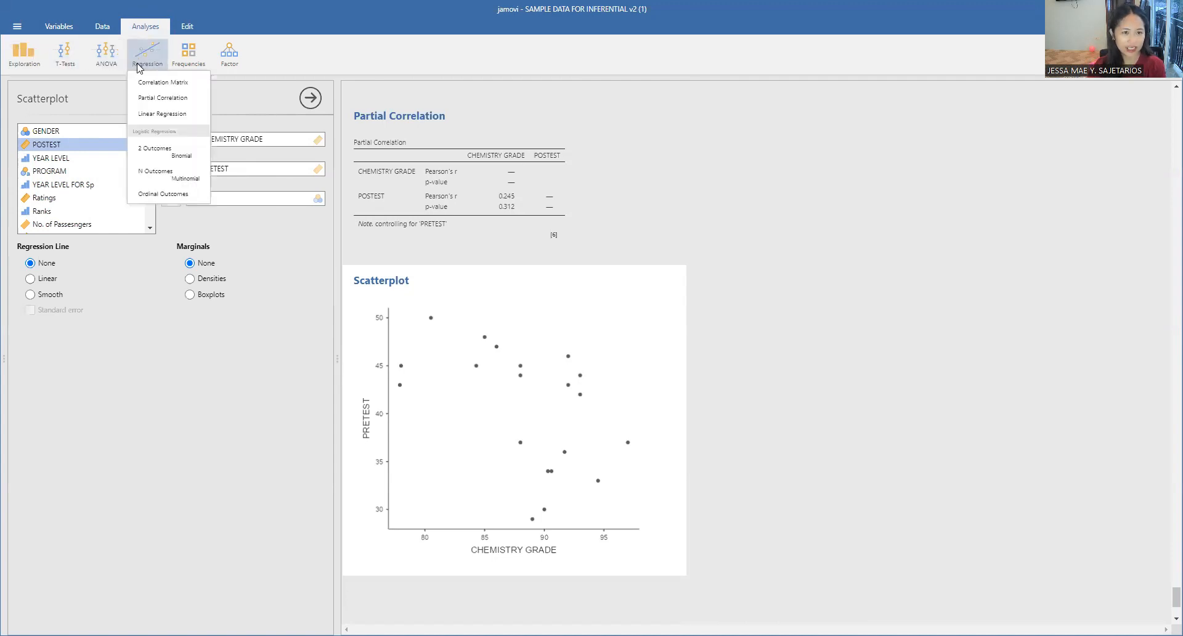
left_click(162, 98)
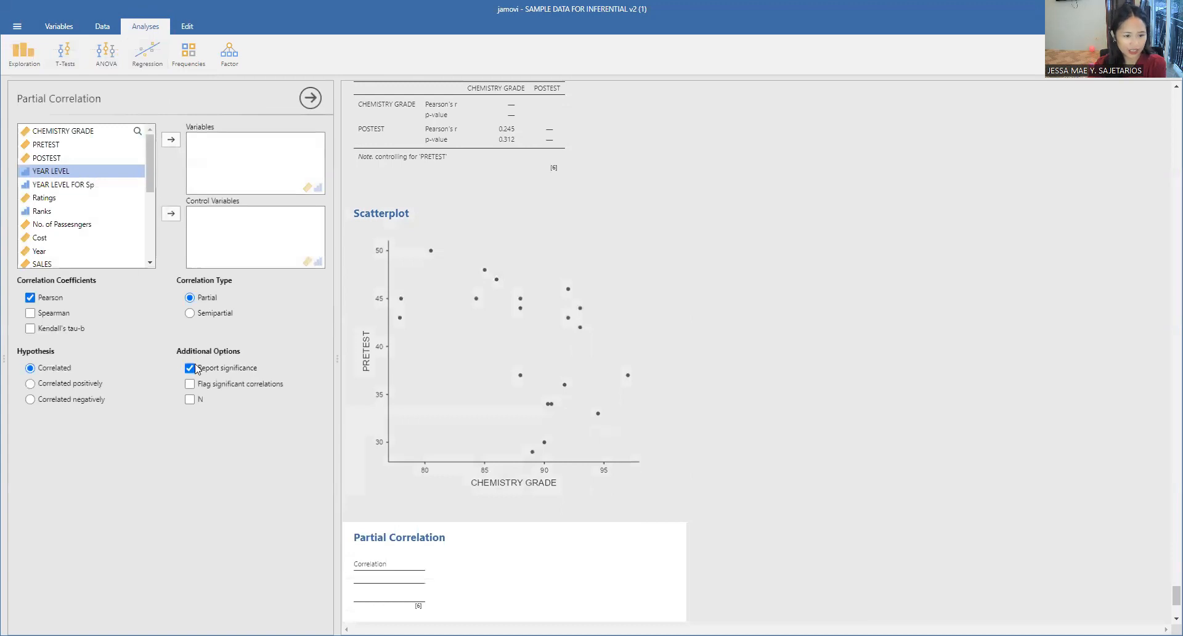
left_click(35, 62)
left_click(31, 86)
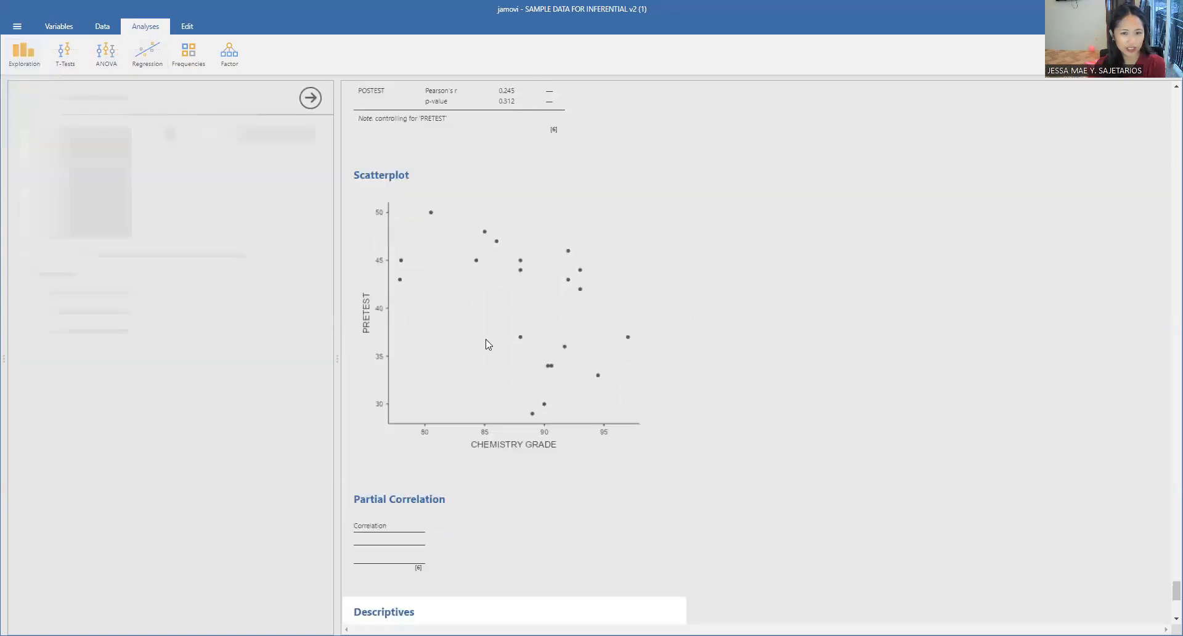
left_click(53, 148)
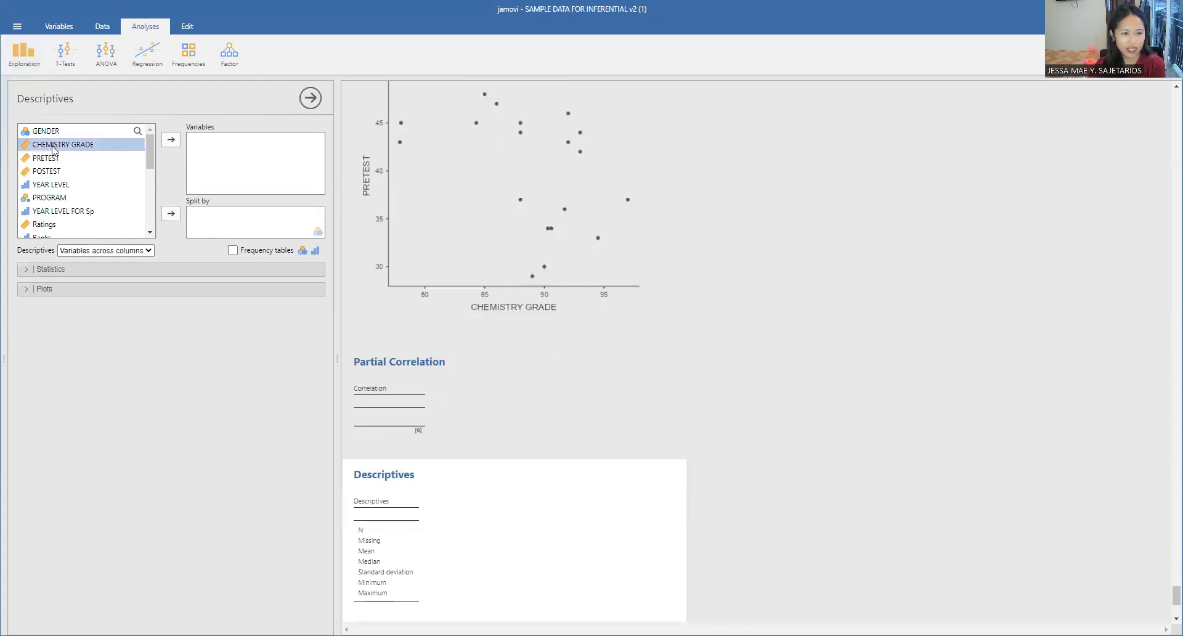
left_click(170, 140)
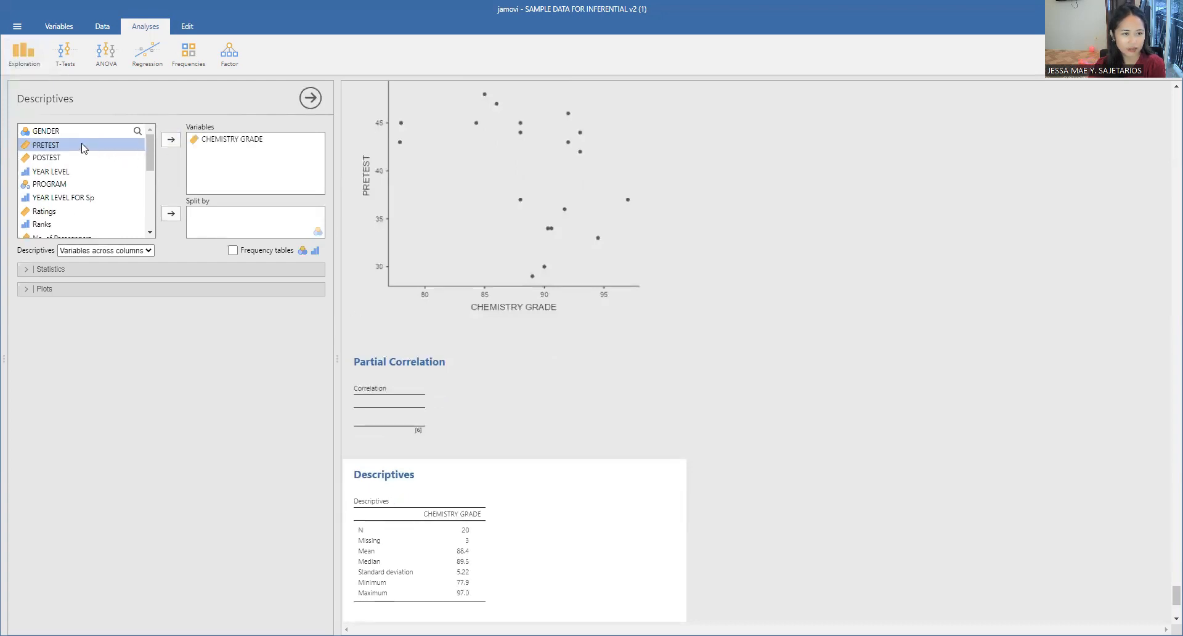
left_click(176, 146)
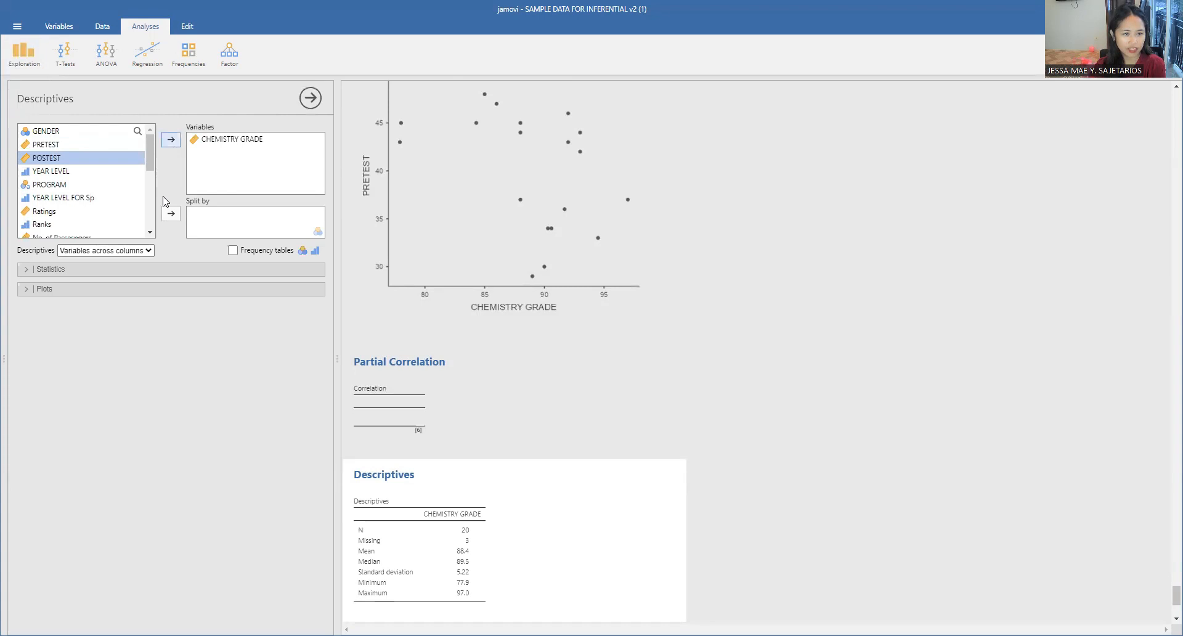
Step: Add the Shapiro-Wilk normality test and Q-Q plots to the descriptives of CHEMISTRY GRADE and POSTEST
left_click(62, 266)
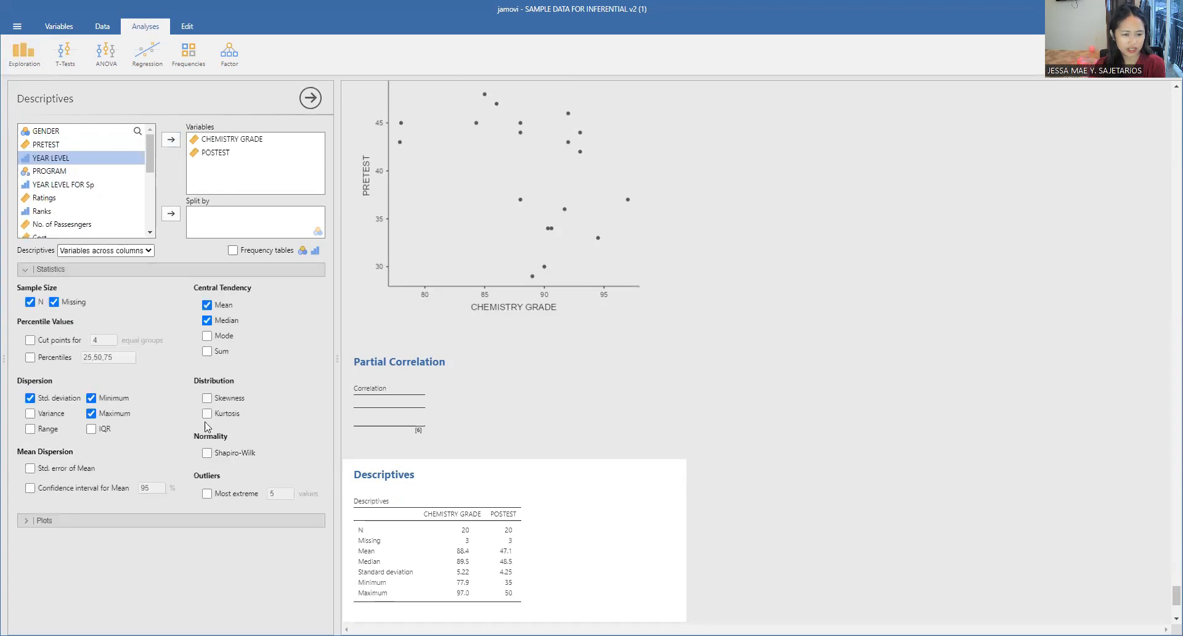
scroll(459, 479, "down", 3)
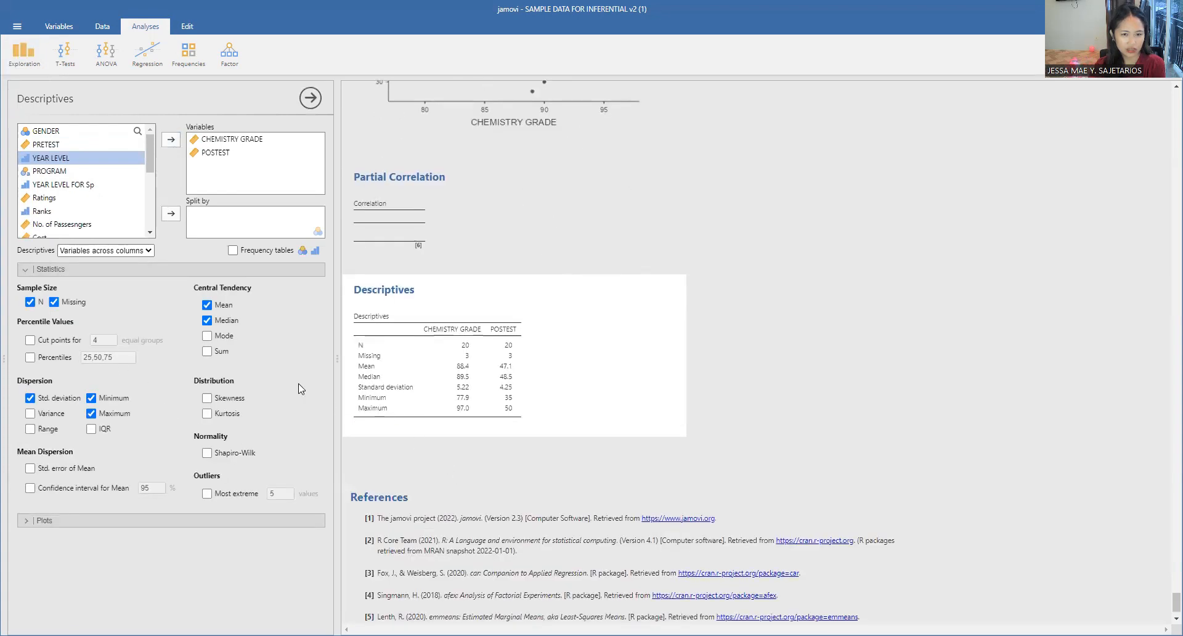
left_click(235, 453)
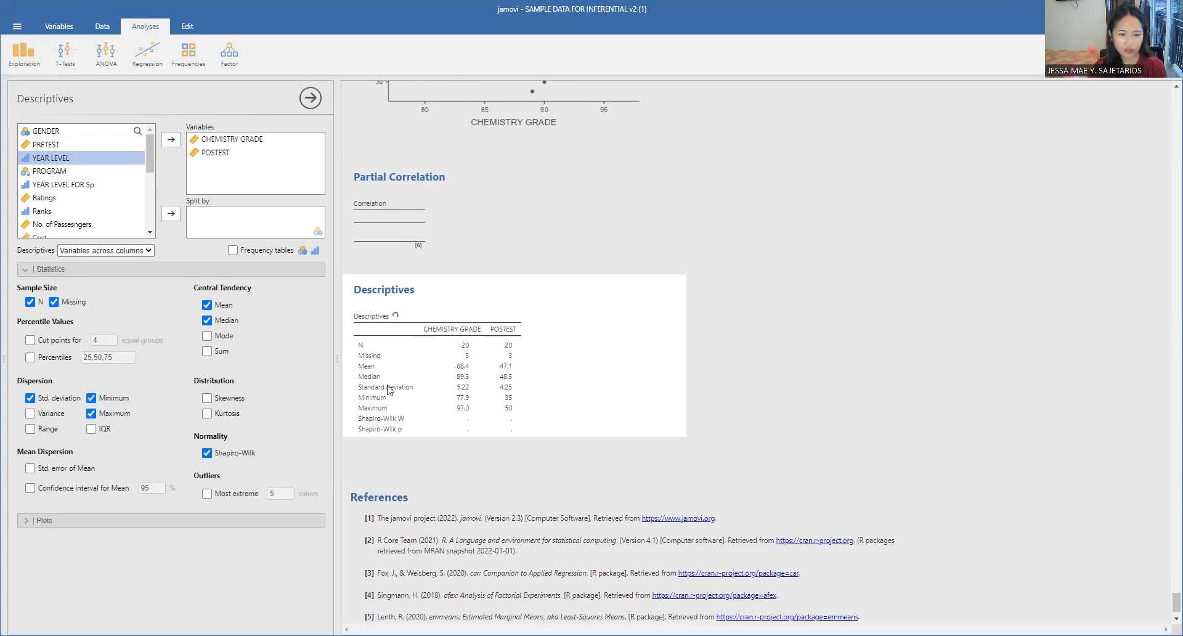
left_click(73, 520)
left_click(29, 578)
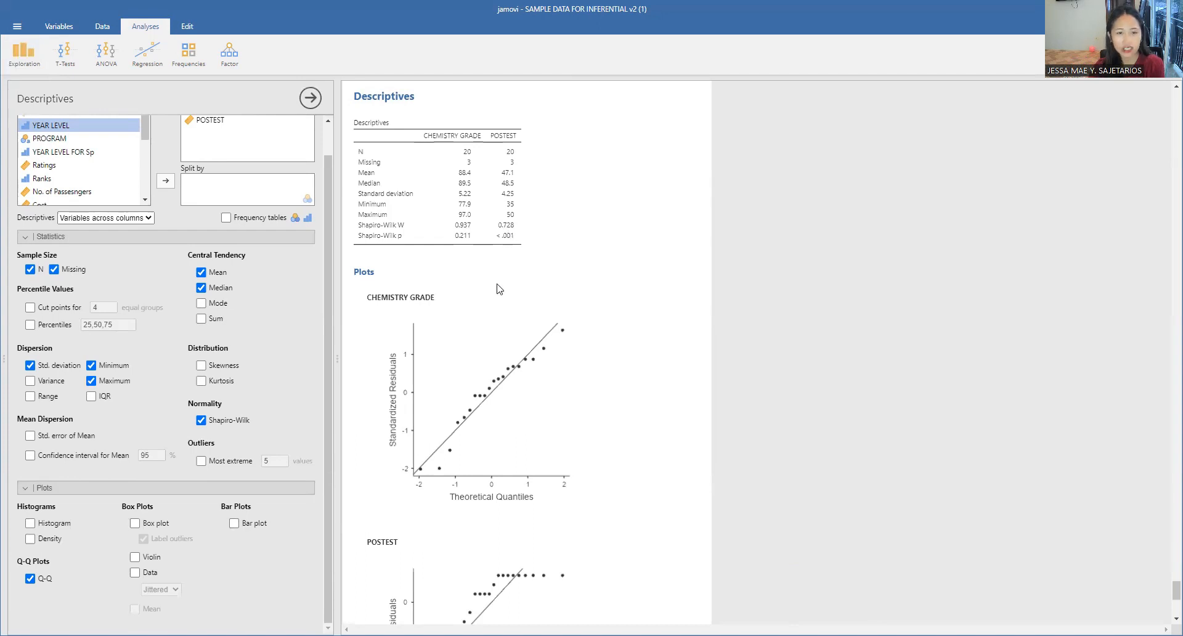
Step: Examine the Q-Q plots of CHEMISTRY GRADE and POSTEST to judge whether each variable is normally distributed
scroll(499, 289, "down", 5)
scroll(416, 393, "down", 1)
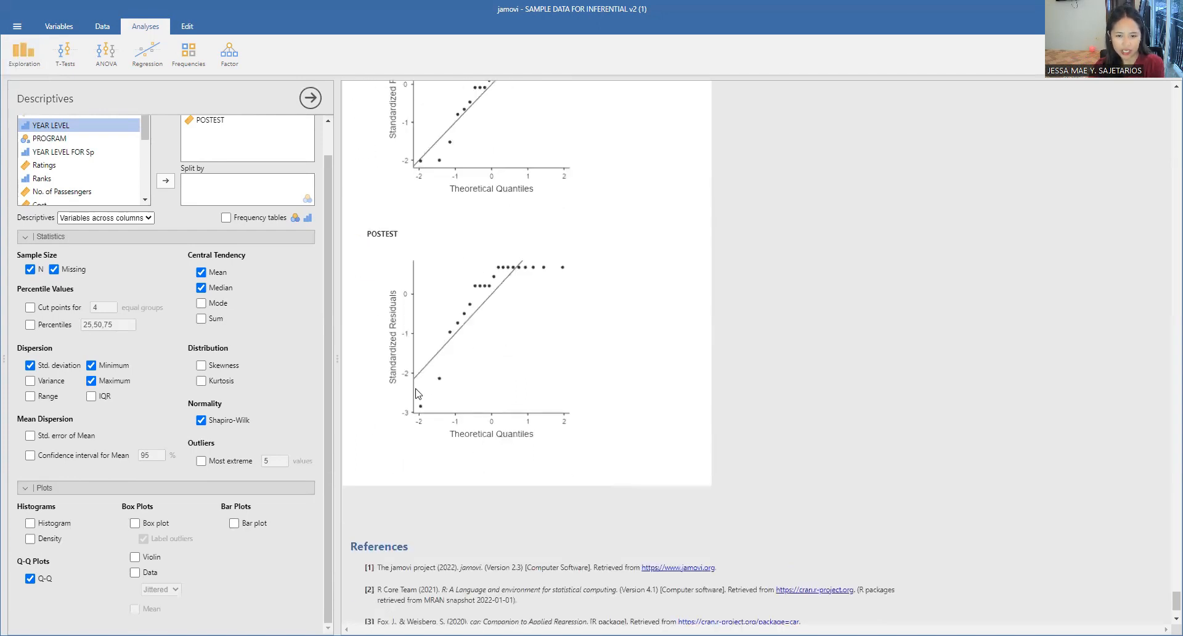
scroll(423, 391, "up", 3)
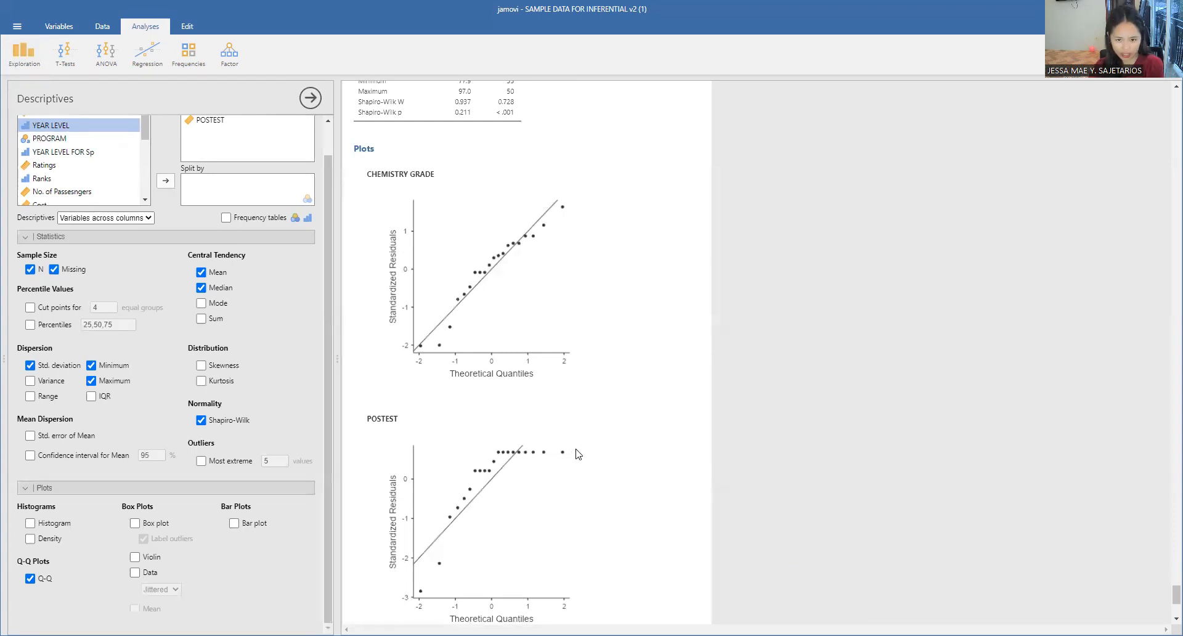
scroll(562, 461, "down", 2)
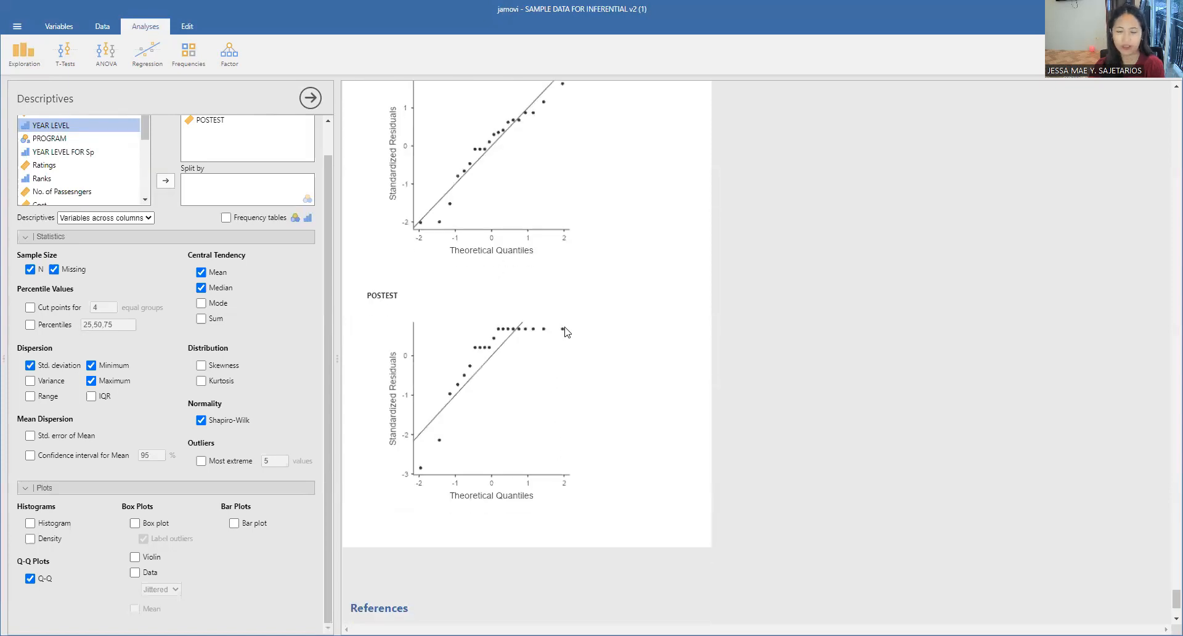
scroll(509, 397, "up", 1)
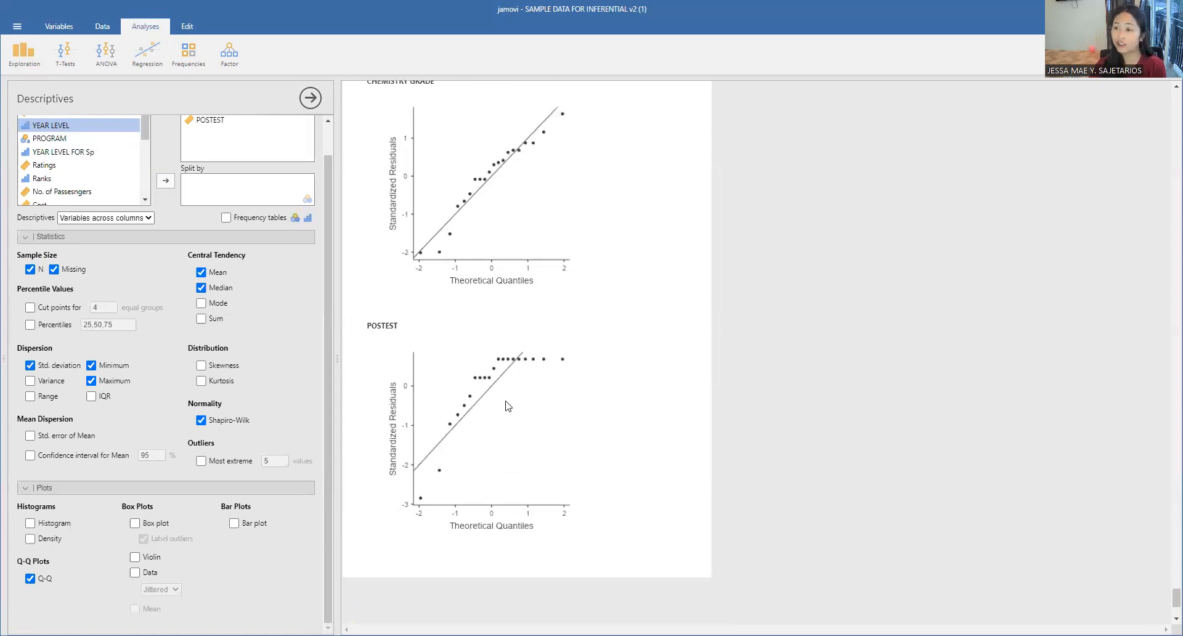
scroll(507, 405, "up", 15)
scroll(560, 401, "up", 20)
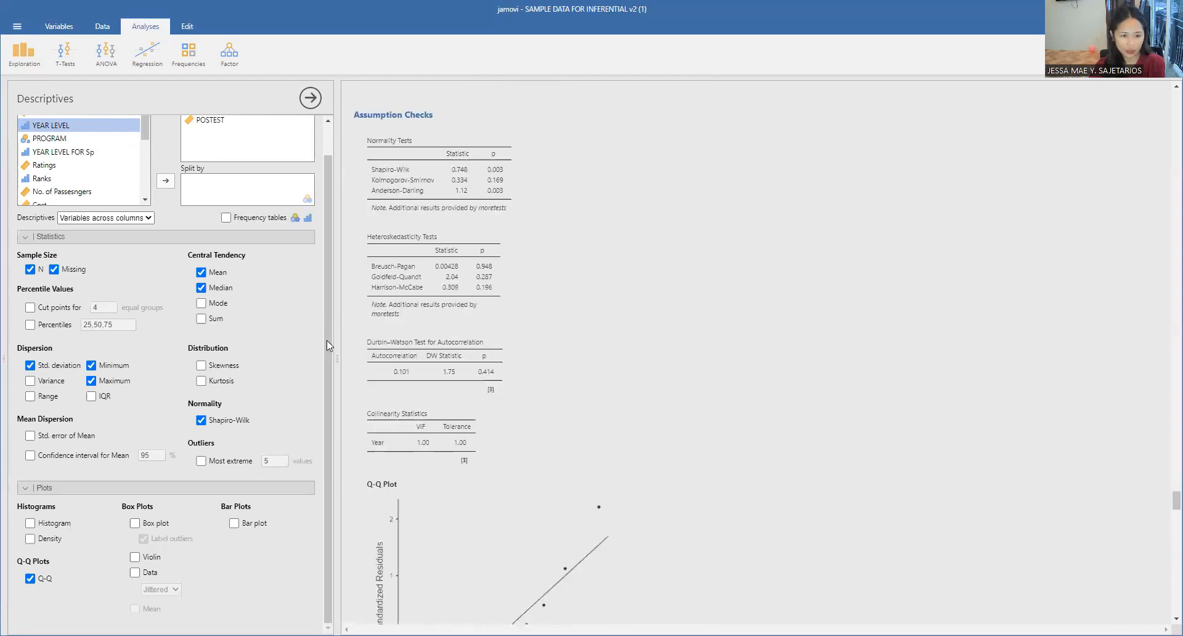
scroll(329, 307, "up", 1)
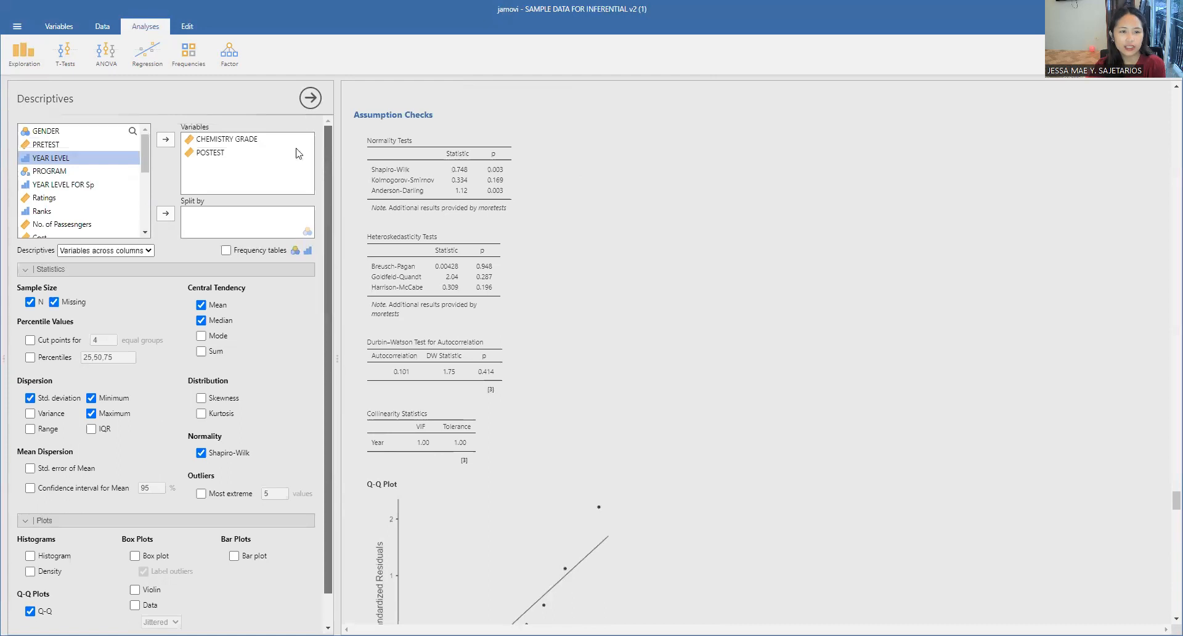
Step: Set up a new partial correlation between CHEMISTRY GRADE and POSTEST, with PRETEST as the control variable
left_click(143, 64)
left_click(146, 98)
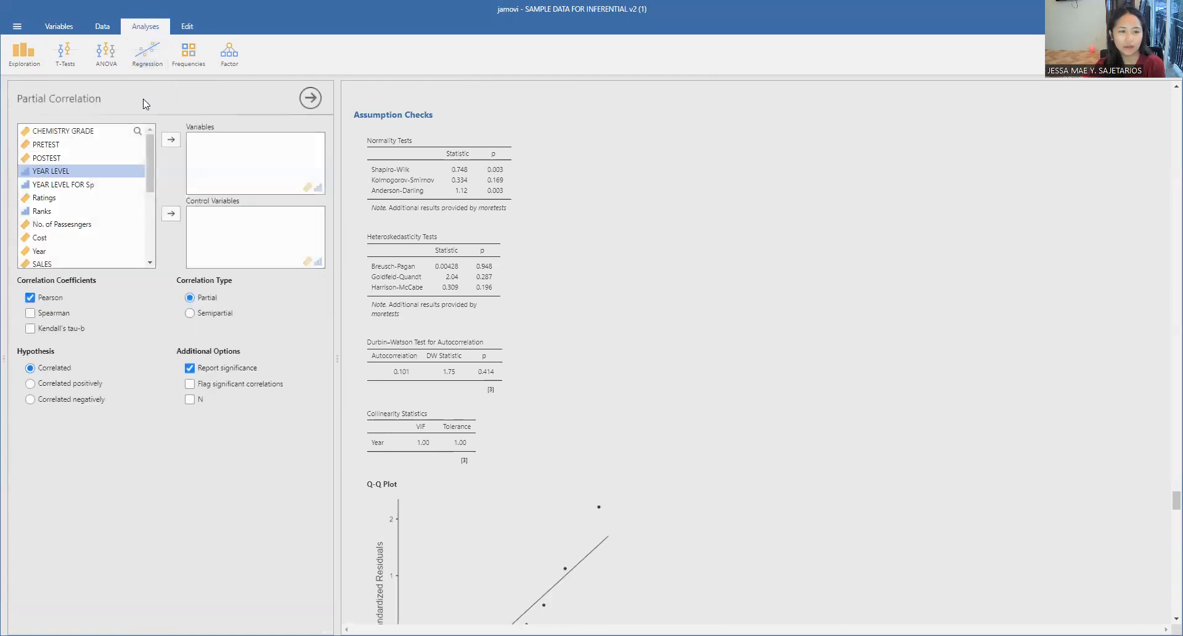
left_click(77, 132)
left_click(168, 142)
left_click(171, 140)
scroll(86, 198, "down", 3)
left_click(169, 213)
Step: Review the new partial correlation table and turn on flagging of significant correlations for it
scroll(633, 395, "down", 4)
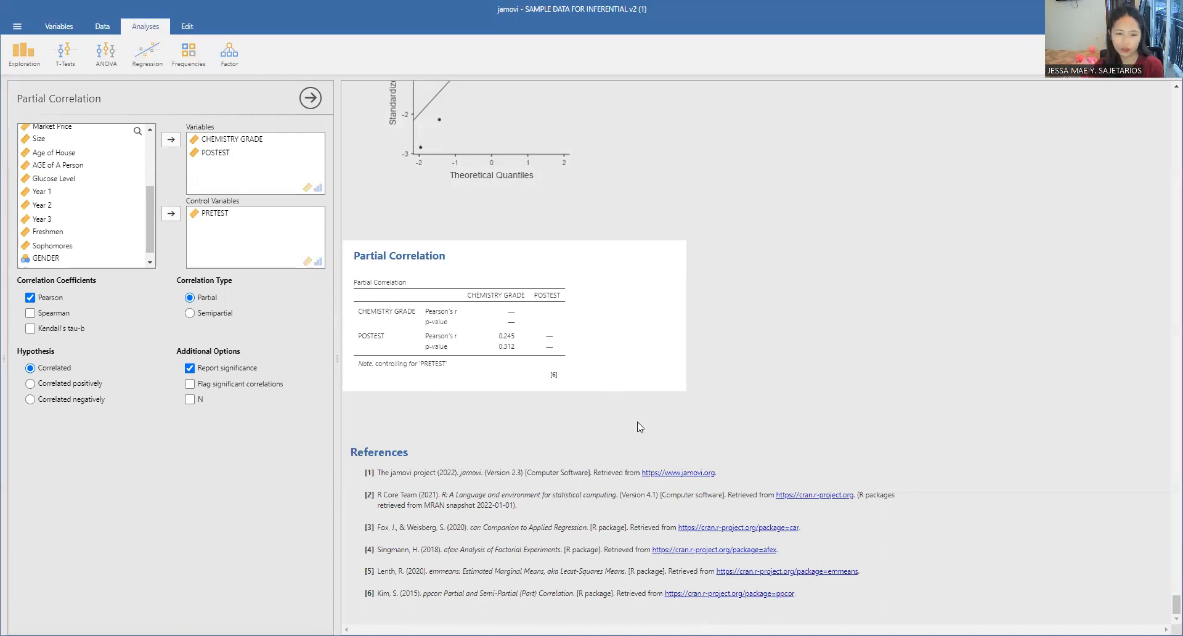
scroll(633, 414, "up", 4)
scroll(646, 388, "down", 3)
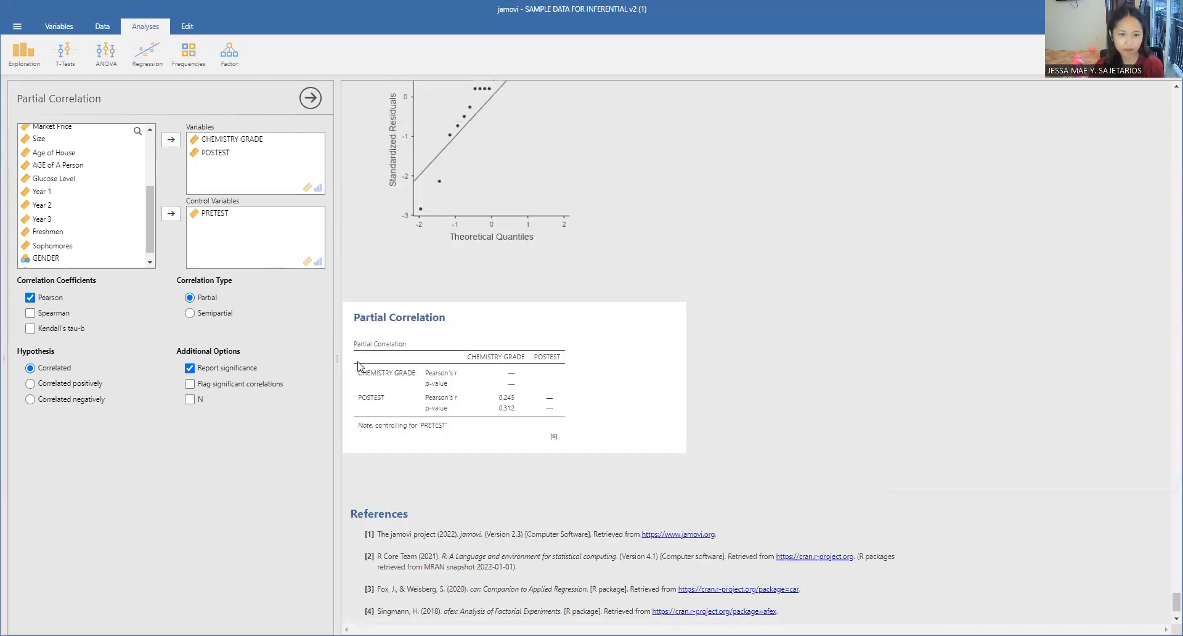
left_click(189, 383)
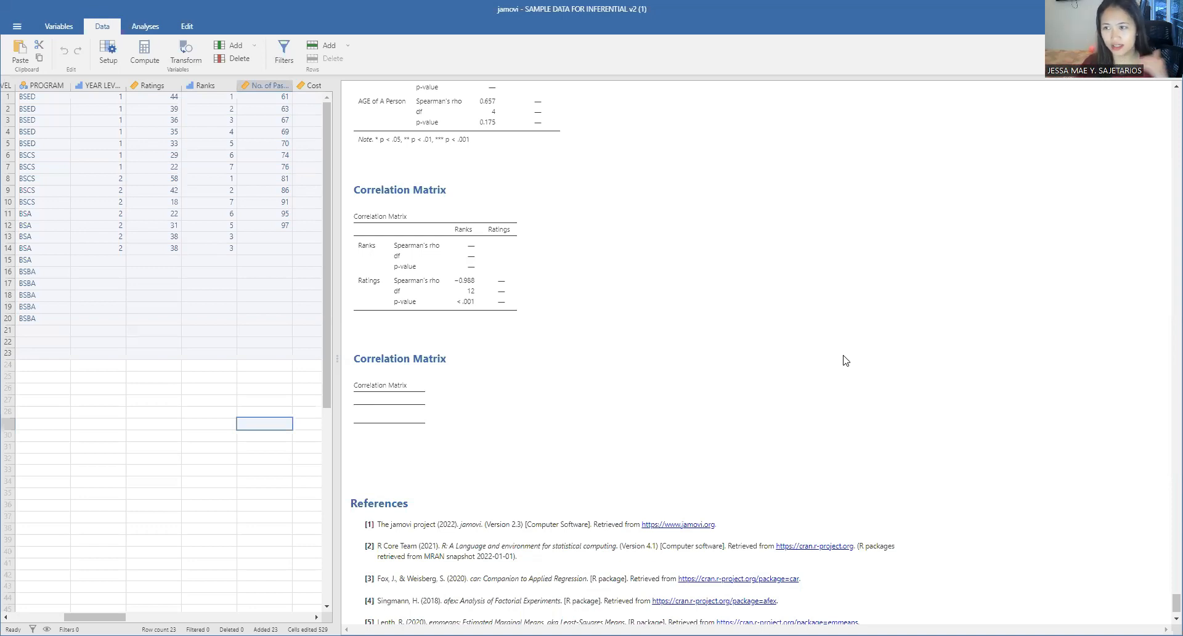
Step: Start a new correlation matrix that uses the Spearman coefficient instead of Pearson
scroll(607, 253, "up", 6)
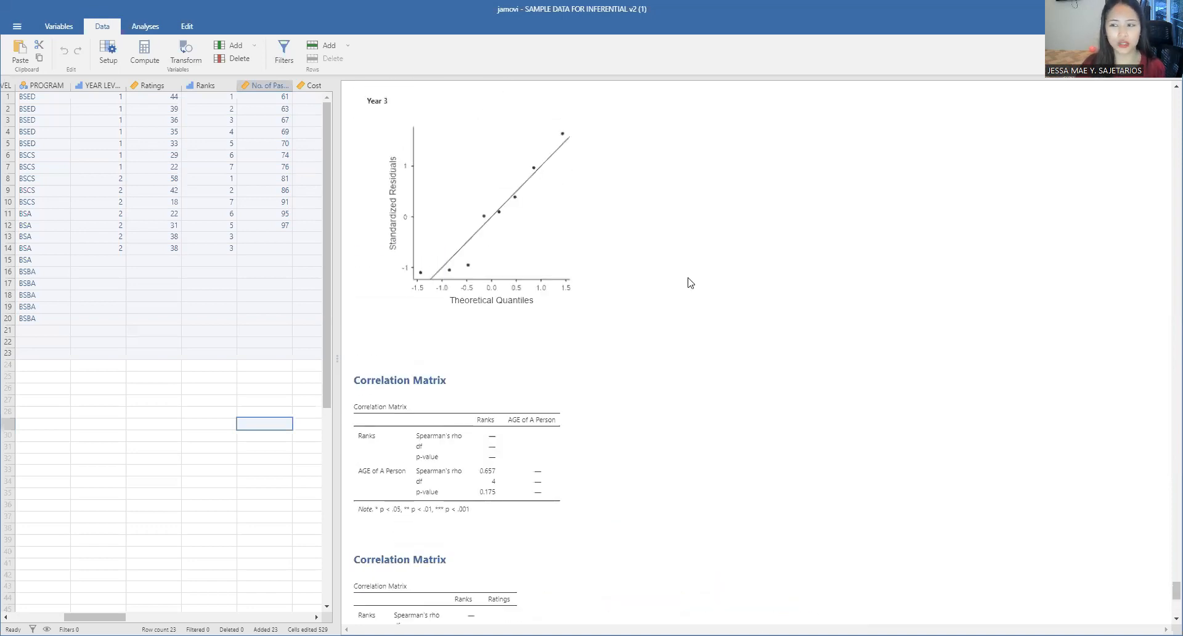
scroll(874, 368, "up", 15)
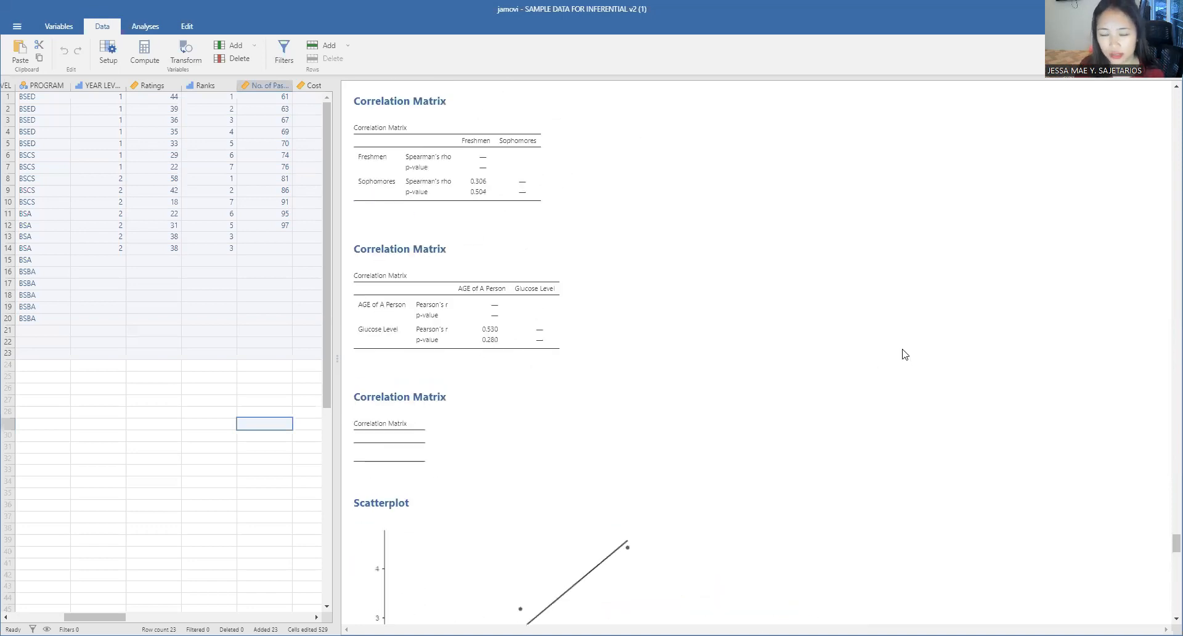
scroll(743, 363, "up", 4)
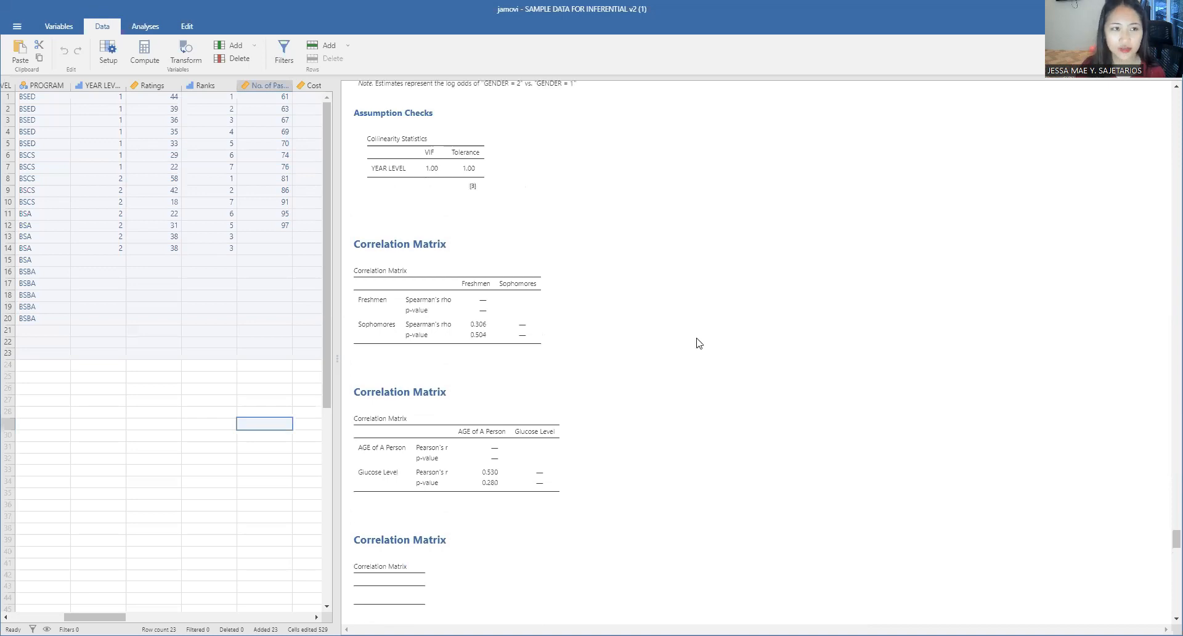
left_click(137, 28)
left_click(159, 59)
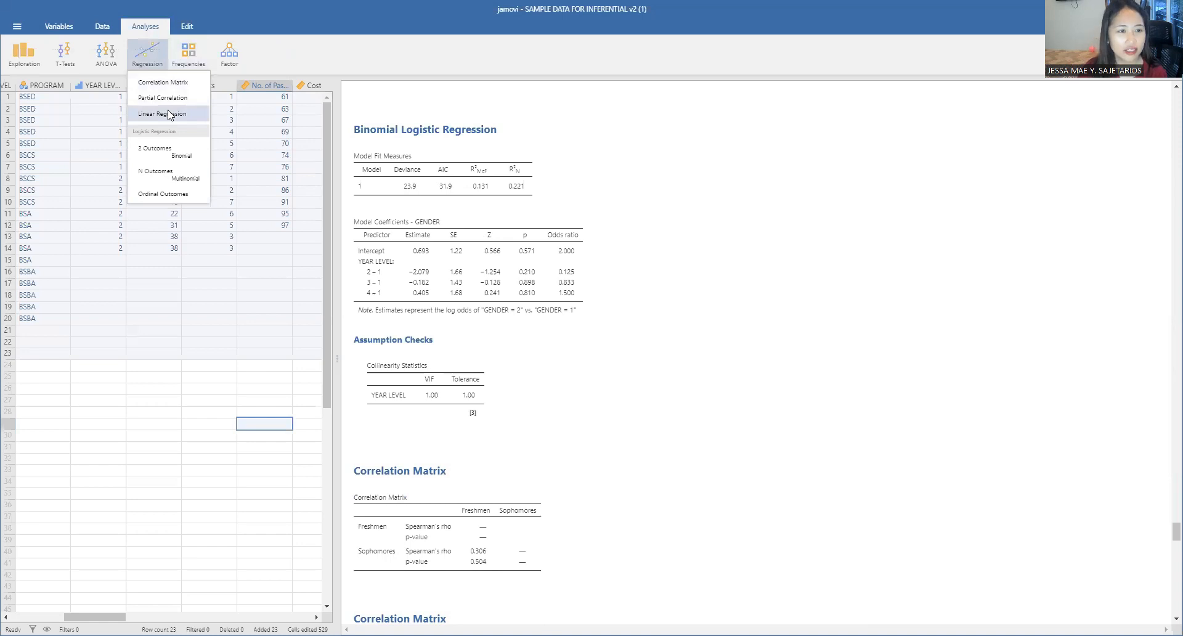
left_click(171, 82)
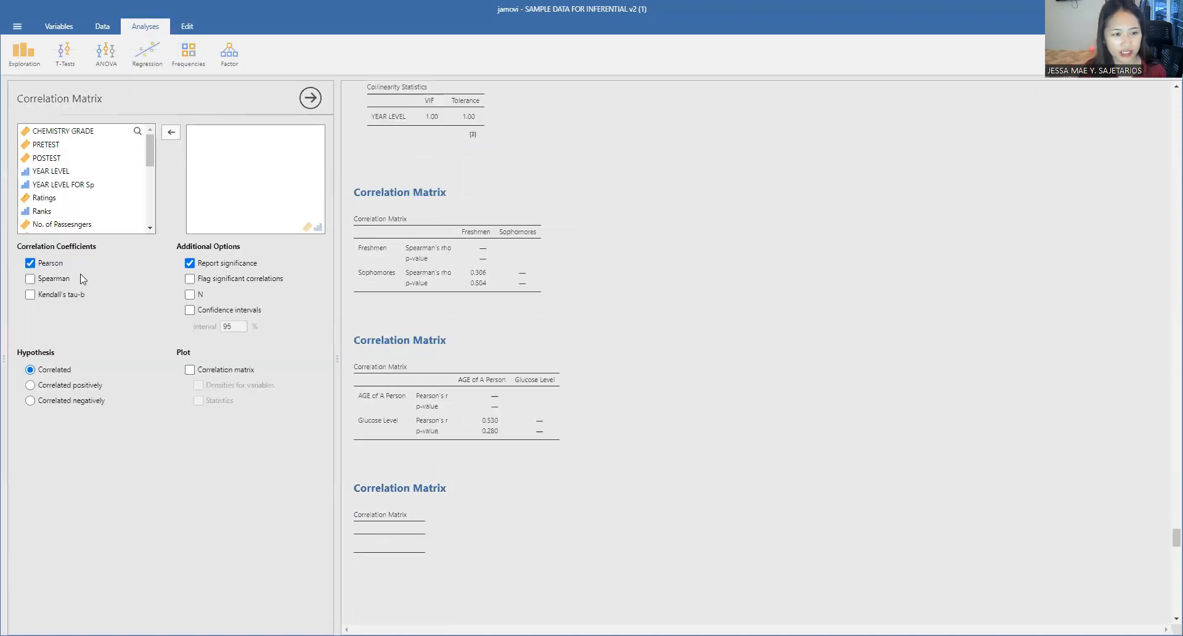
left_click(49, 263)
left_click(62, 278)
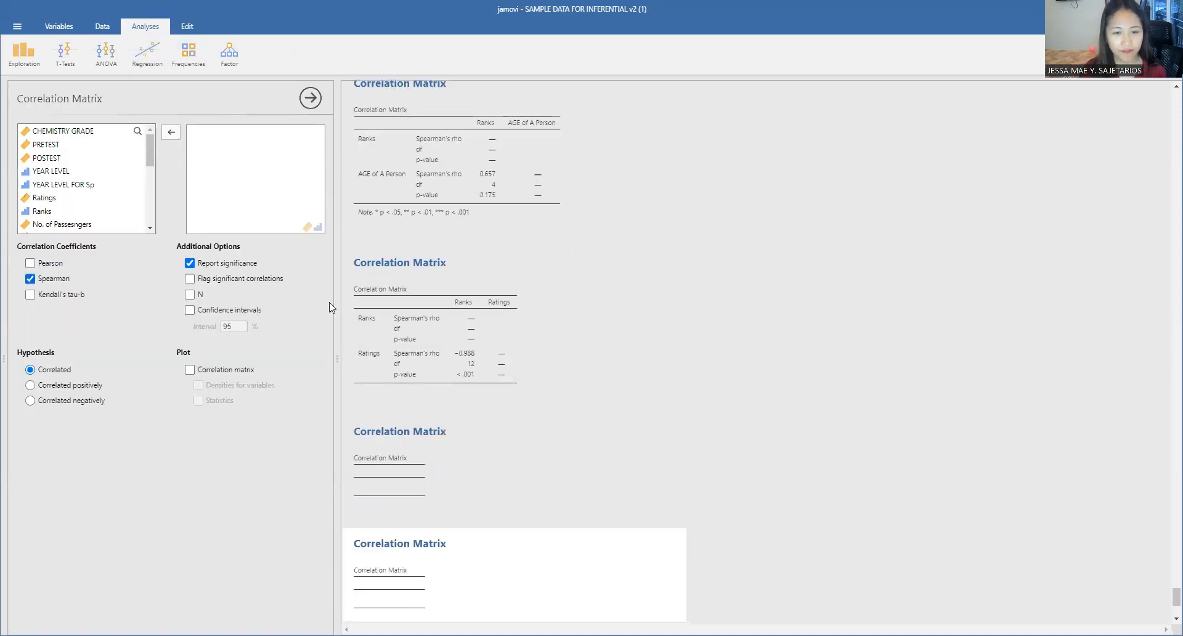
Step: Add CHEMISTRY GRADE and YEAR LEVEL to the Spearman correlation matrix and review its results table
scroll(138, 183, "down", 3)
scroll(139, 183, "up", 3)
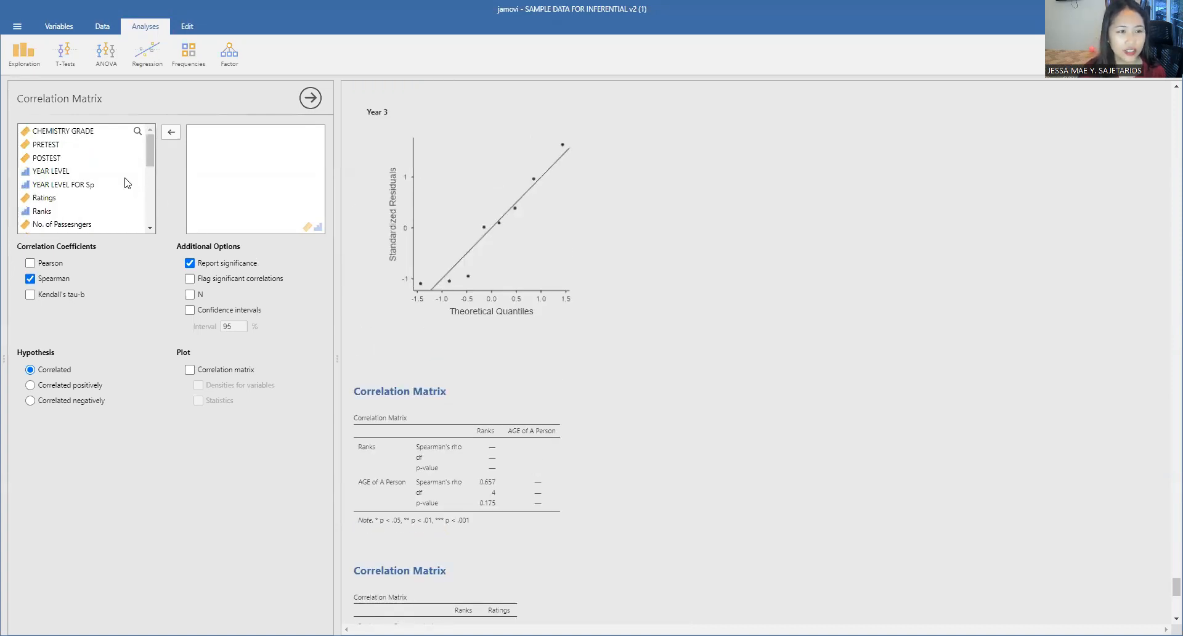
left_click(78, 131)
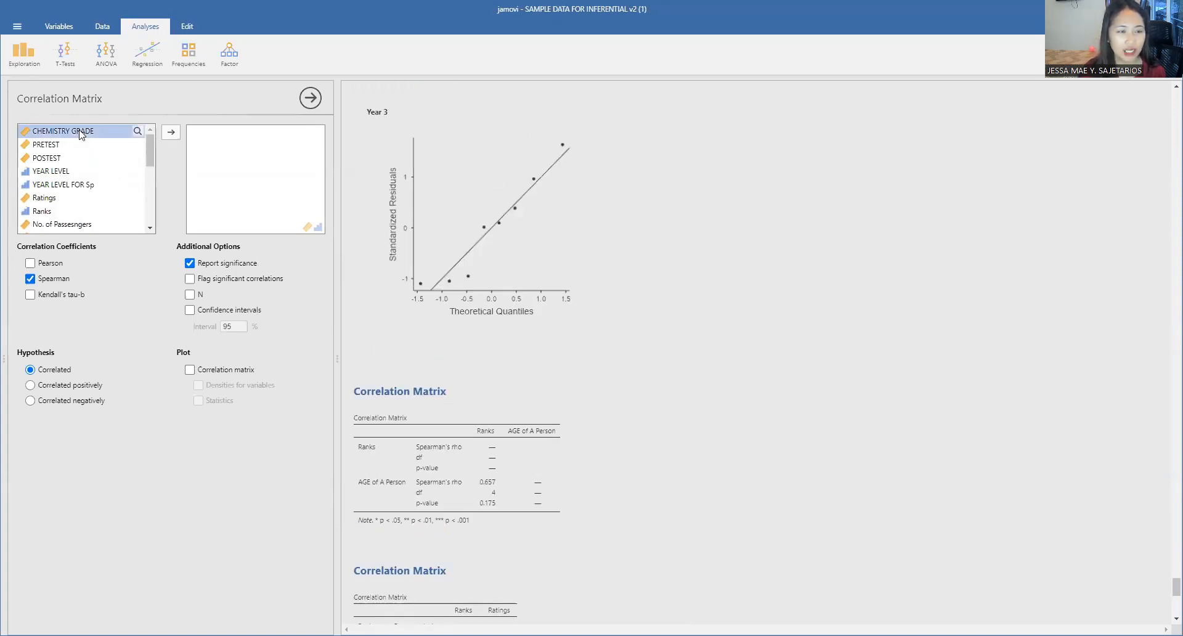
left_click(172, 133)
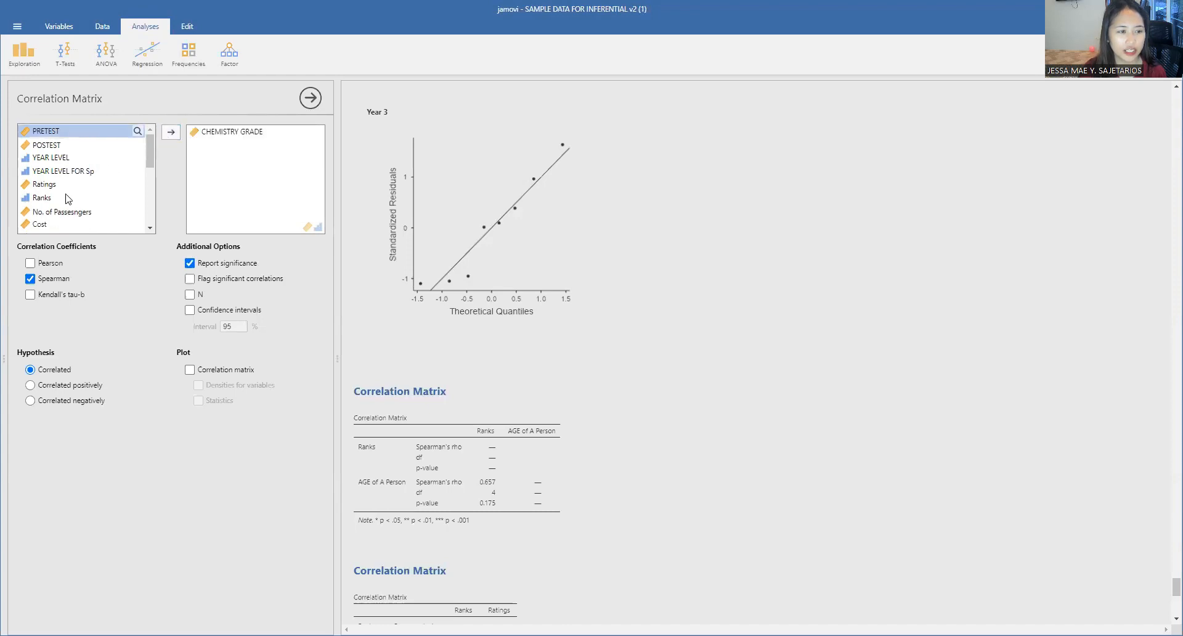
scroll(45, 201, "down", 3)
scroll(44, 200, "up", 3)
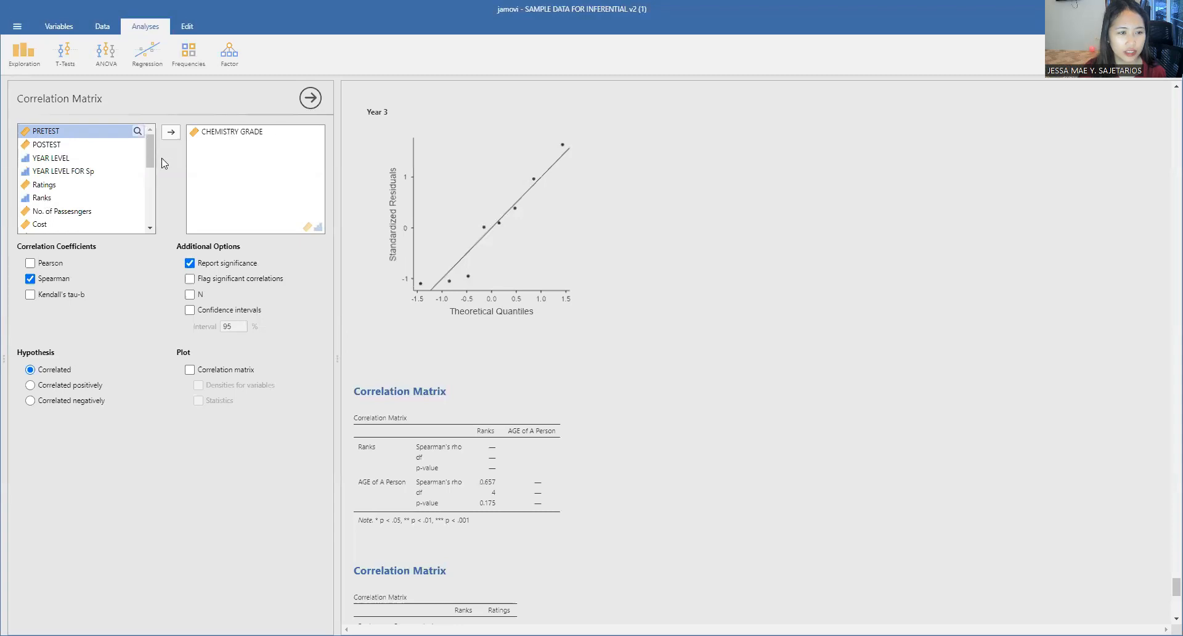
left_click(65, 159)
left_click(172, 132)
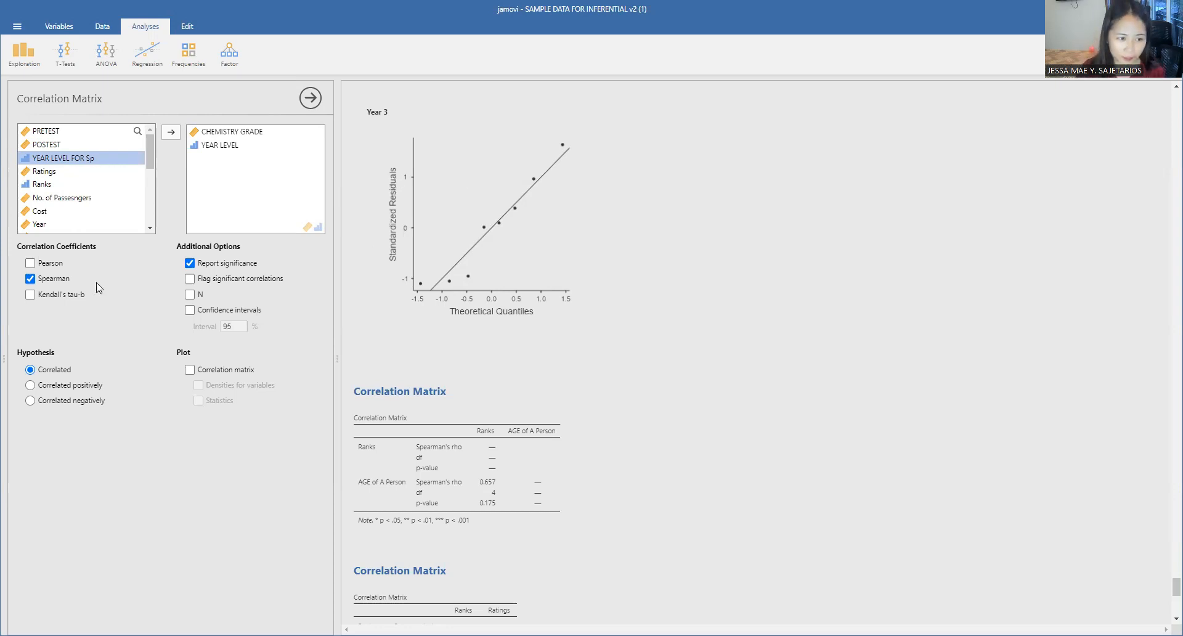
scroll(607, 396, "up", 1)
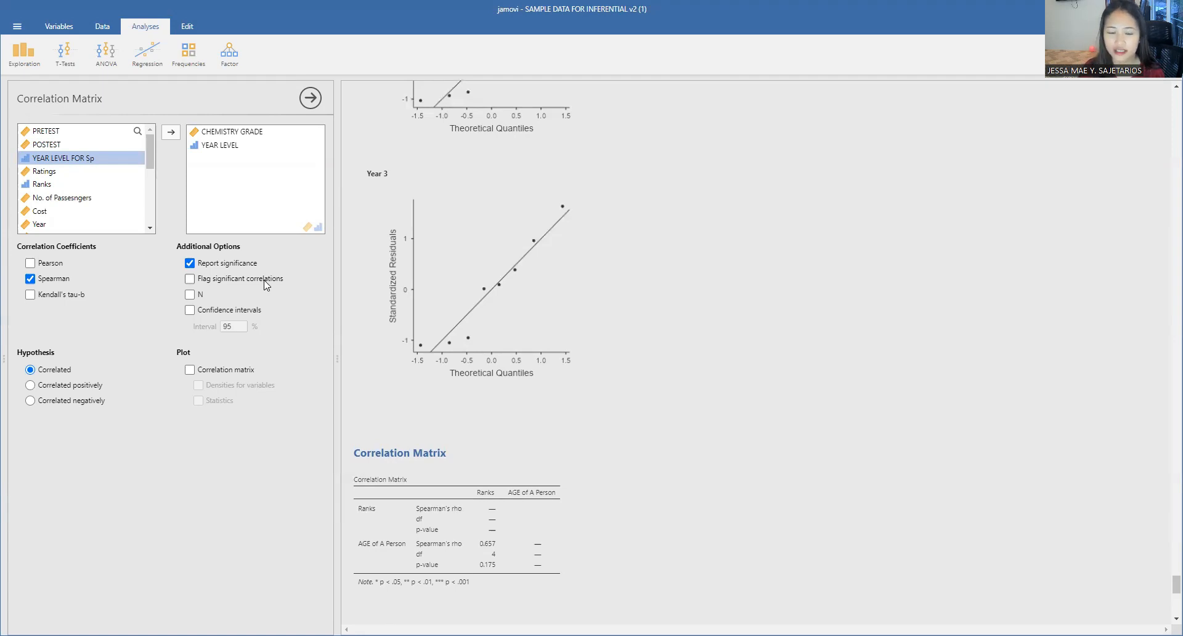
scroll(479, 347, "down", 7)
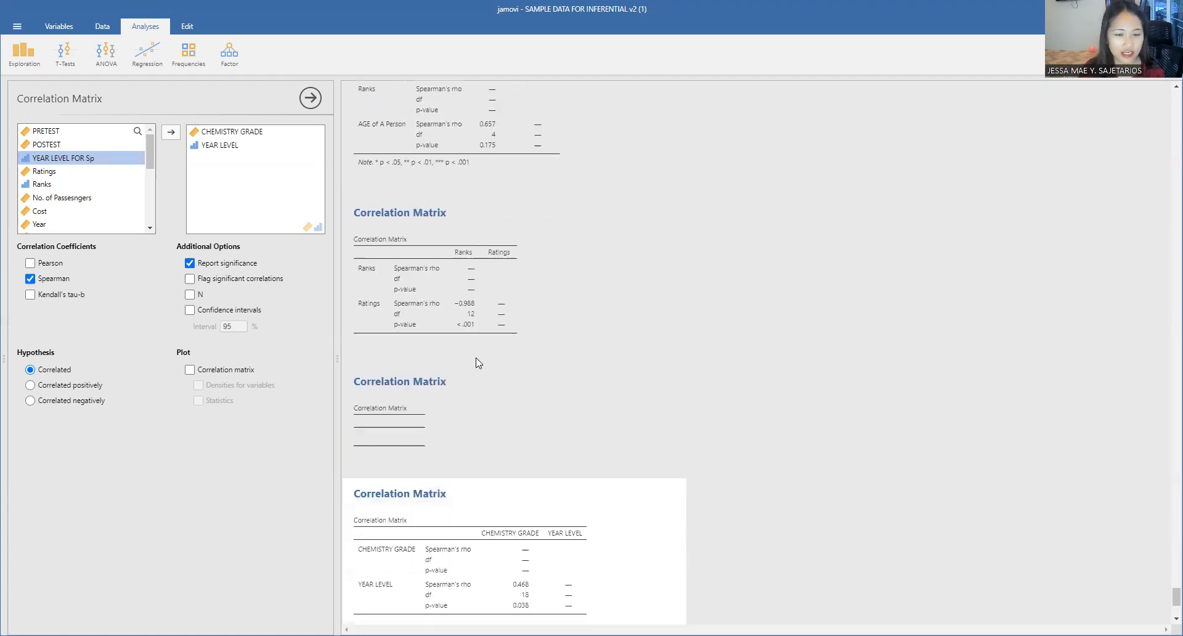
scroll(545, 394, "down", 4)
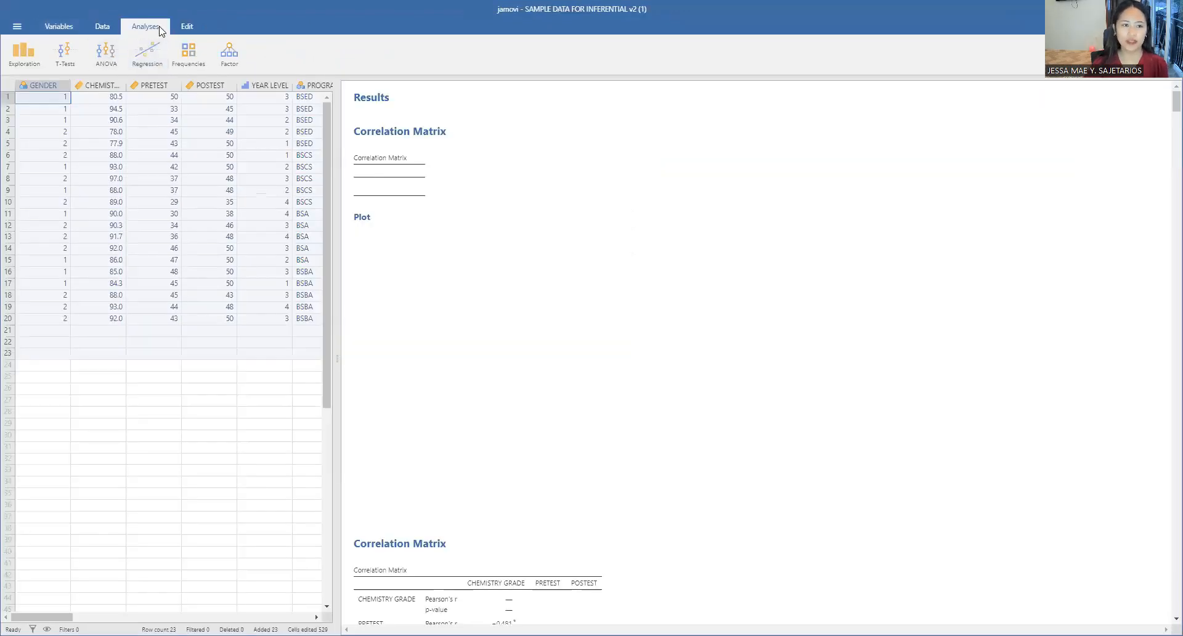
Step: Start a new independent samples chi-square test of association
left_click(189, 52)
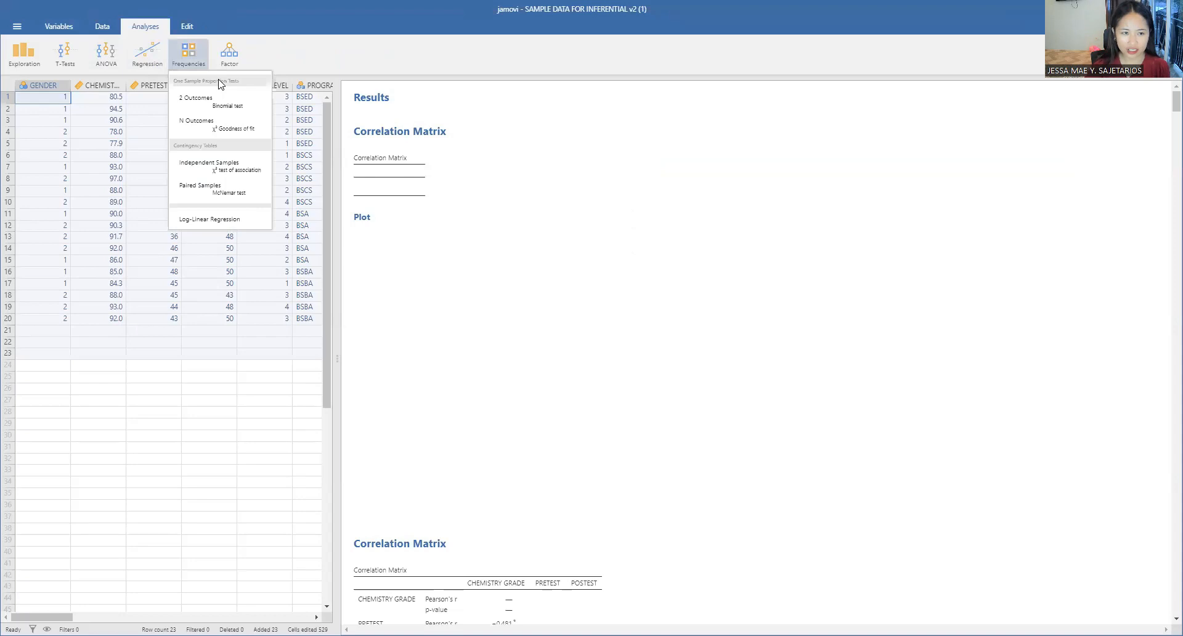
left_click(245, 175)
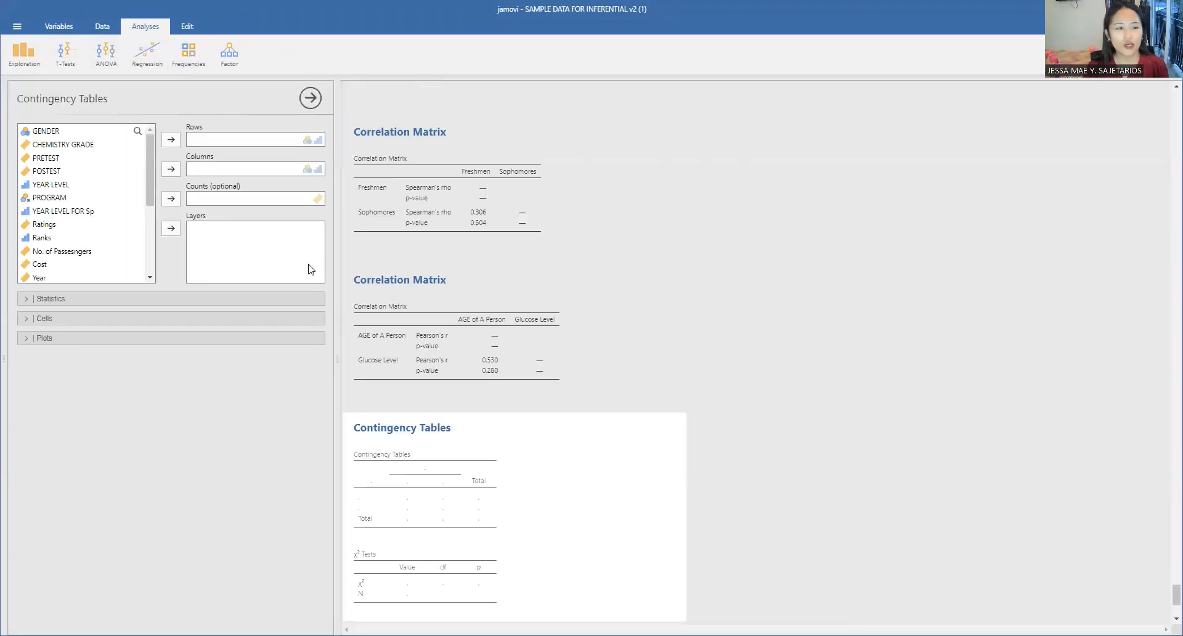
scroll(543, 352, "down", 1)
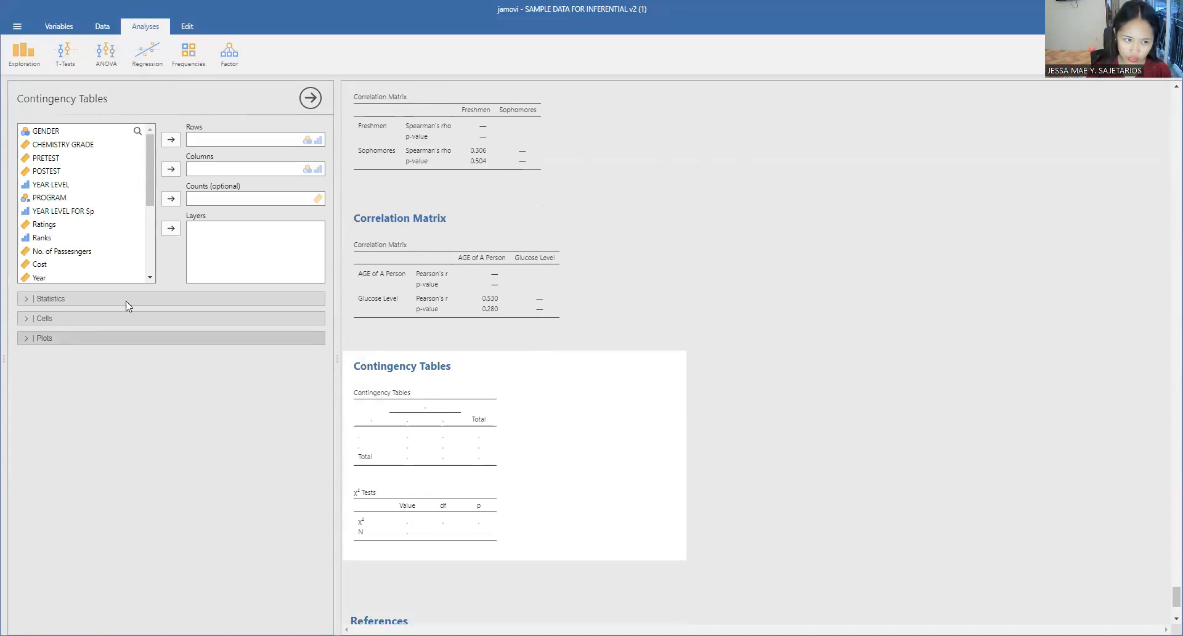
Step: Assign PROGRAM to the rows and GENDER to the columns of the contingency table
left_click(74, 146)
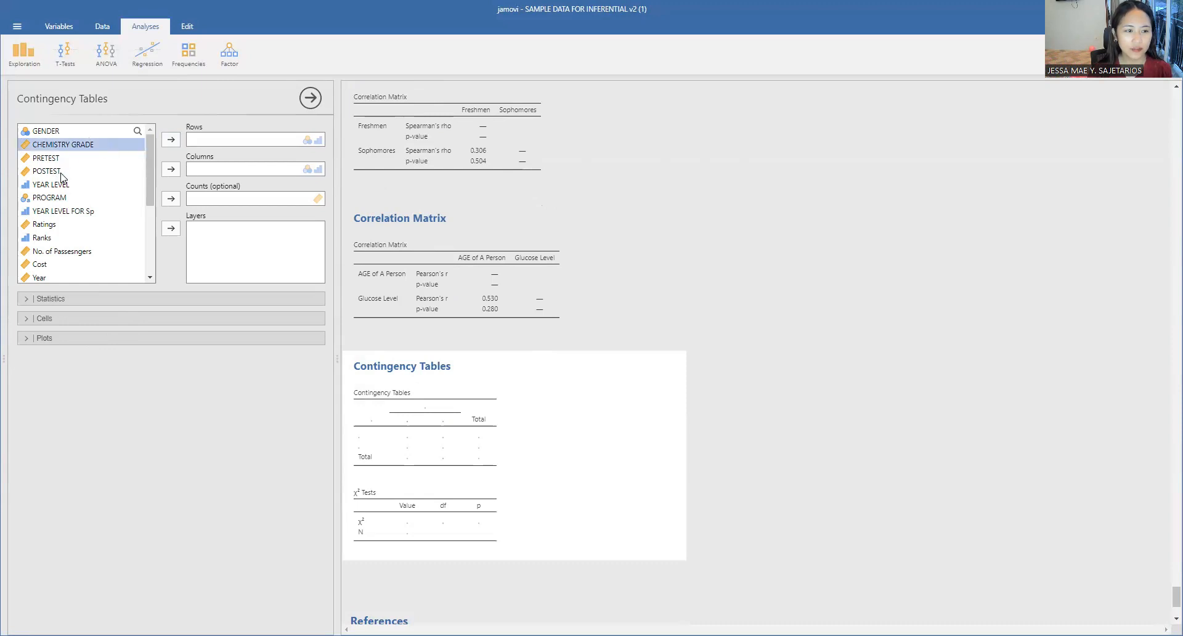
left_click(61, 197)
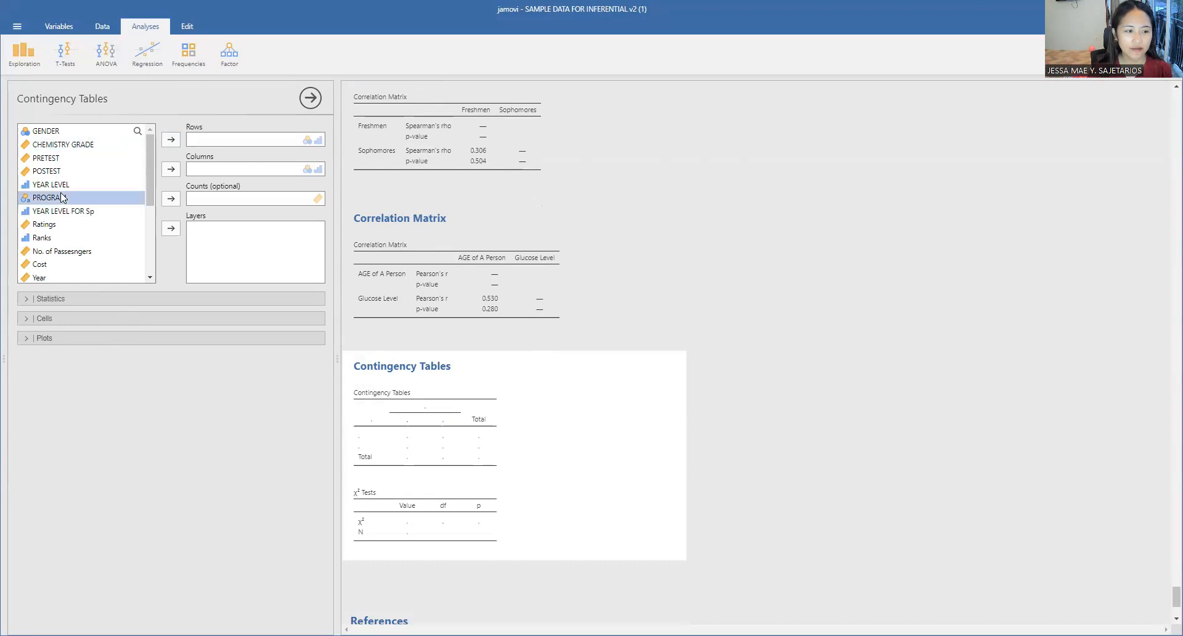
left_click(172, 140)
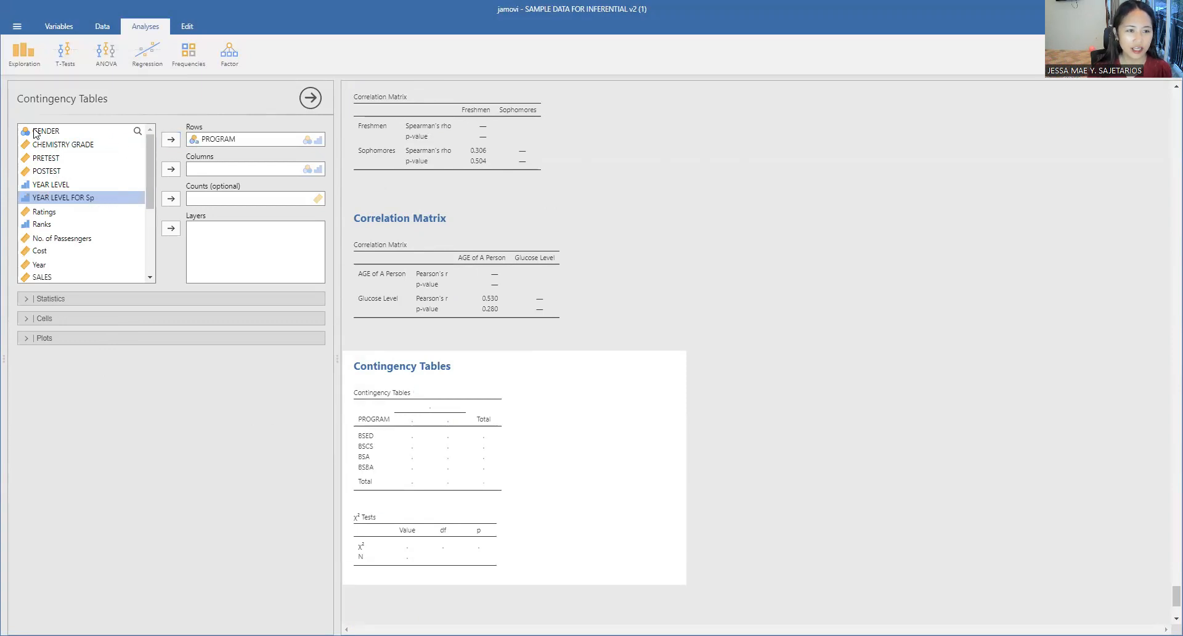
left_click(35, 131)
left_click(172, 169)
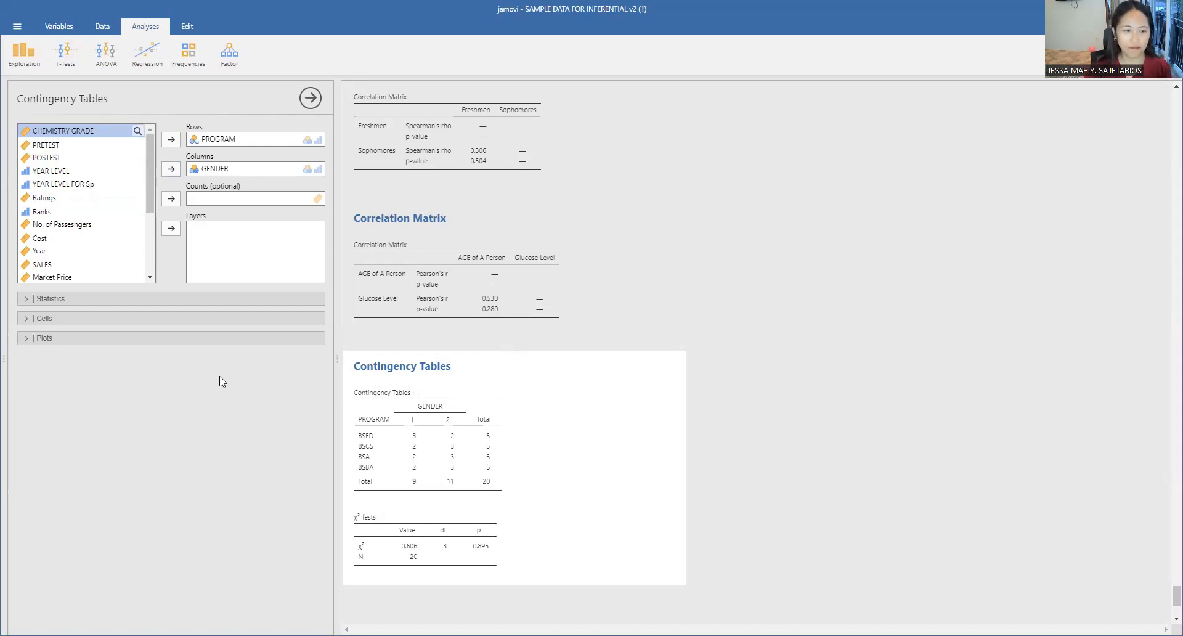
Step: Add the χ² continuity correction, likelihood ratio, Fisher's exact test and z test for difference in 2 proportions to the contingency table analysis
left_click(60, 299)
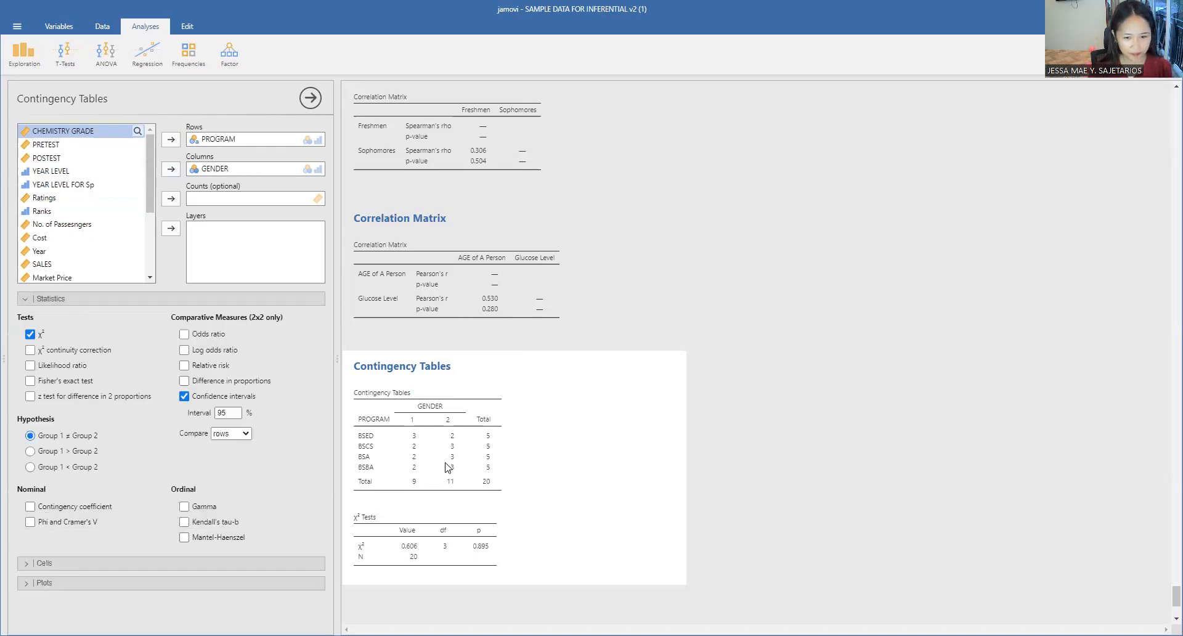
scroll(454, 477, "down", 2)
scroll(485, 470, "down", 1)
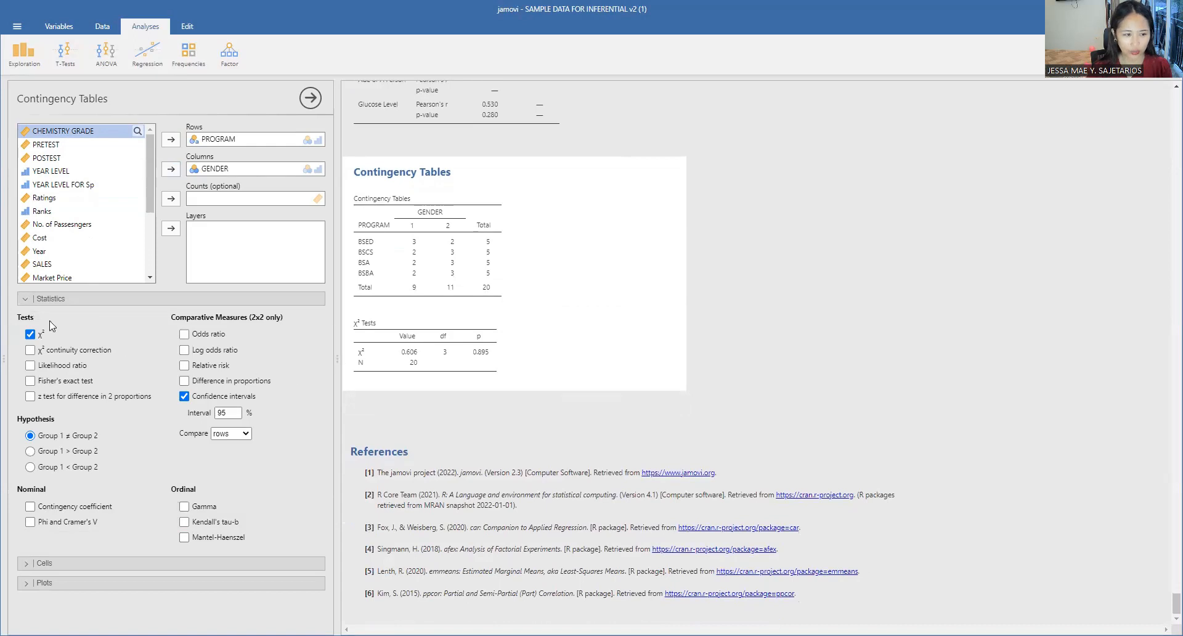
left_click(44, 353)
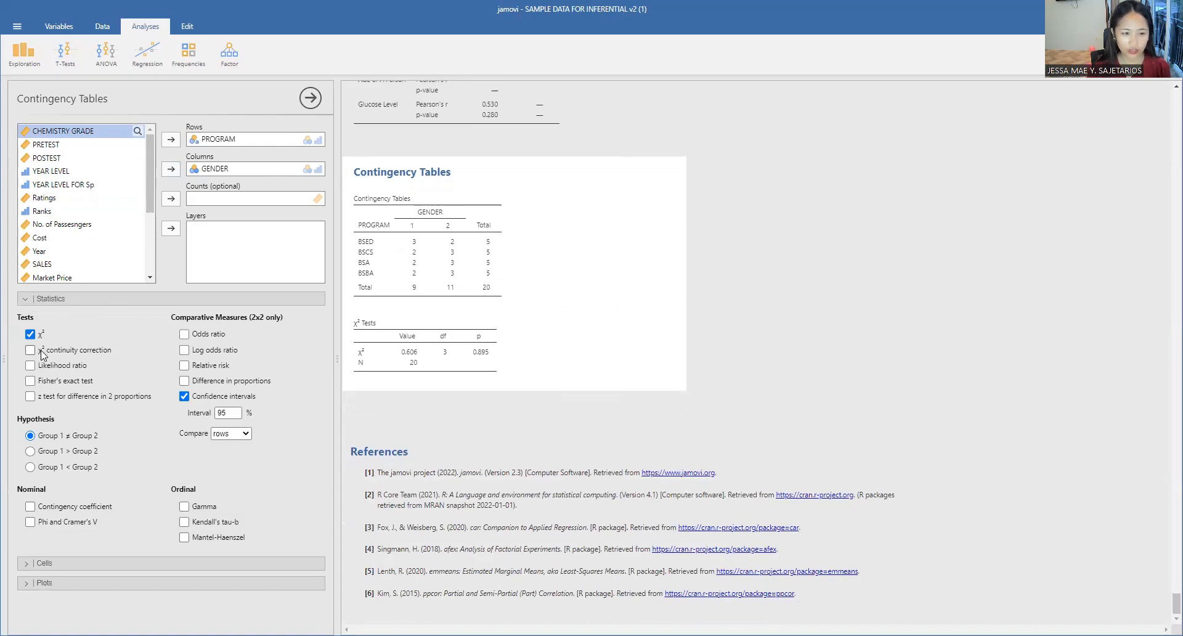
left_click(38, 367)
left_click(31, 381)
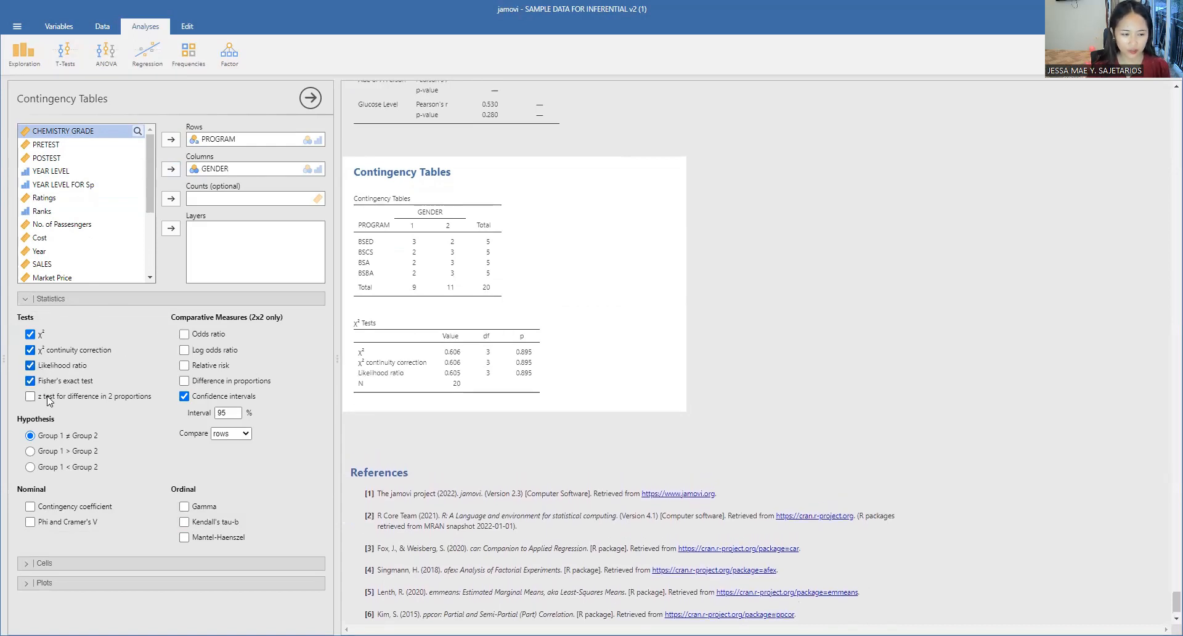
left_click(30, 396)
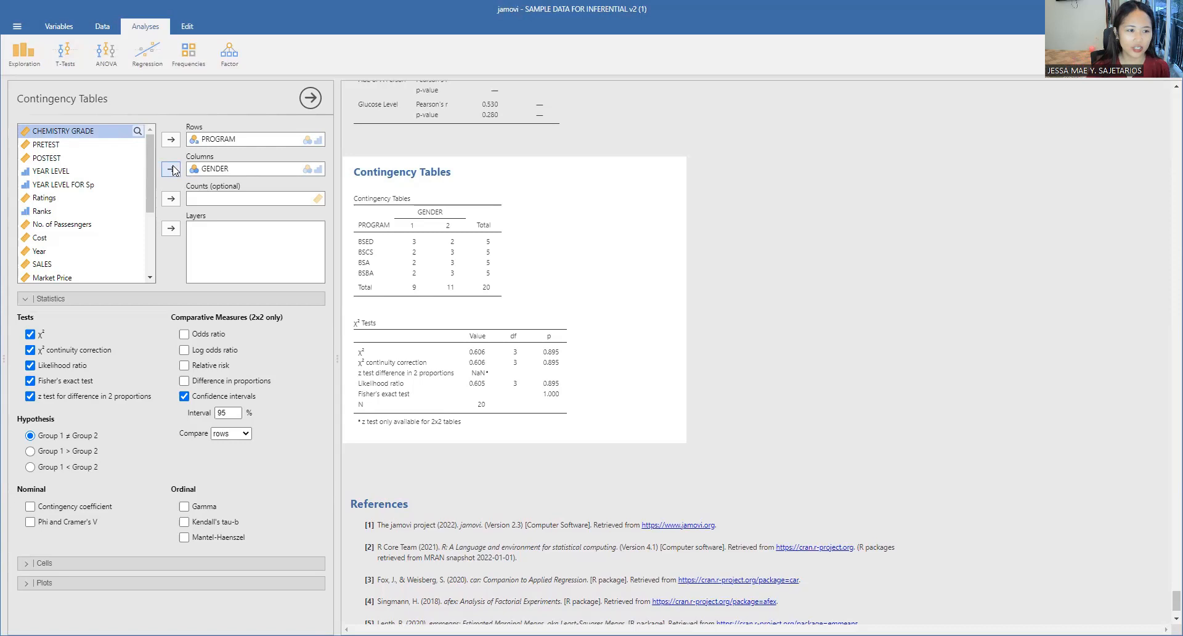
Step: Replace PROGRAM with Ranks as the row variable of the contingency table, keeping GENDER in the columns
left_click(217, 170)
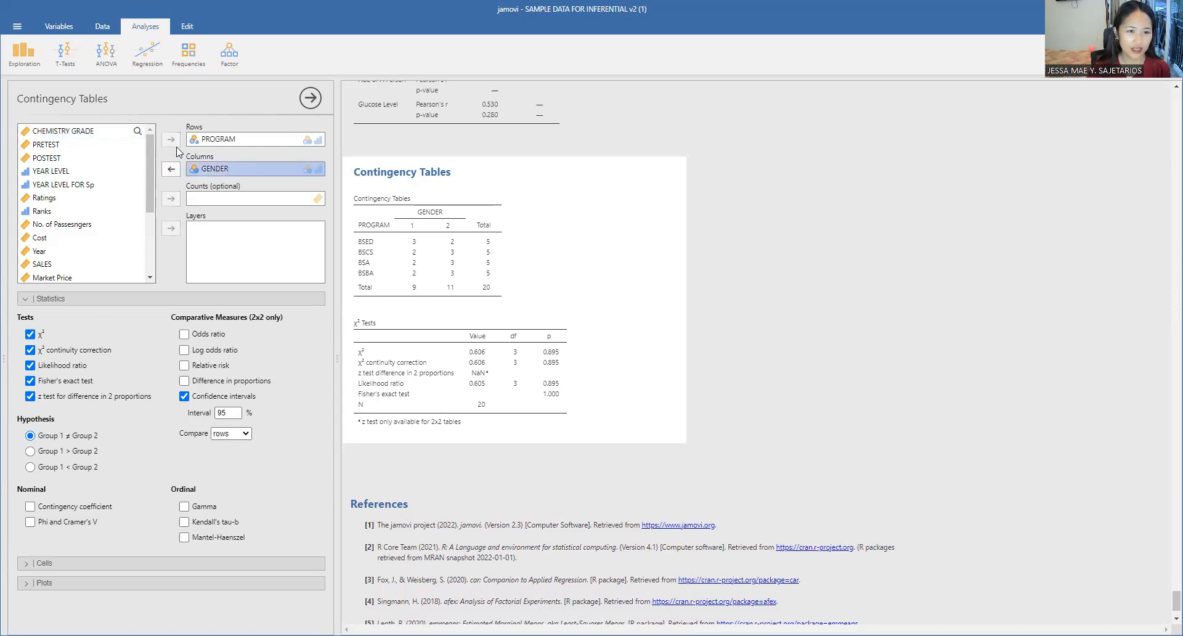
left_click(217, 140)
left_click(171, 139)
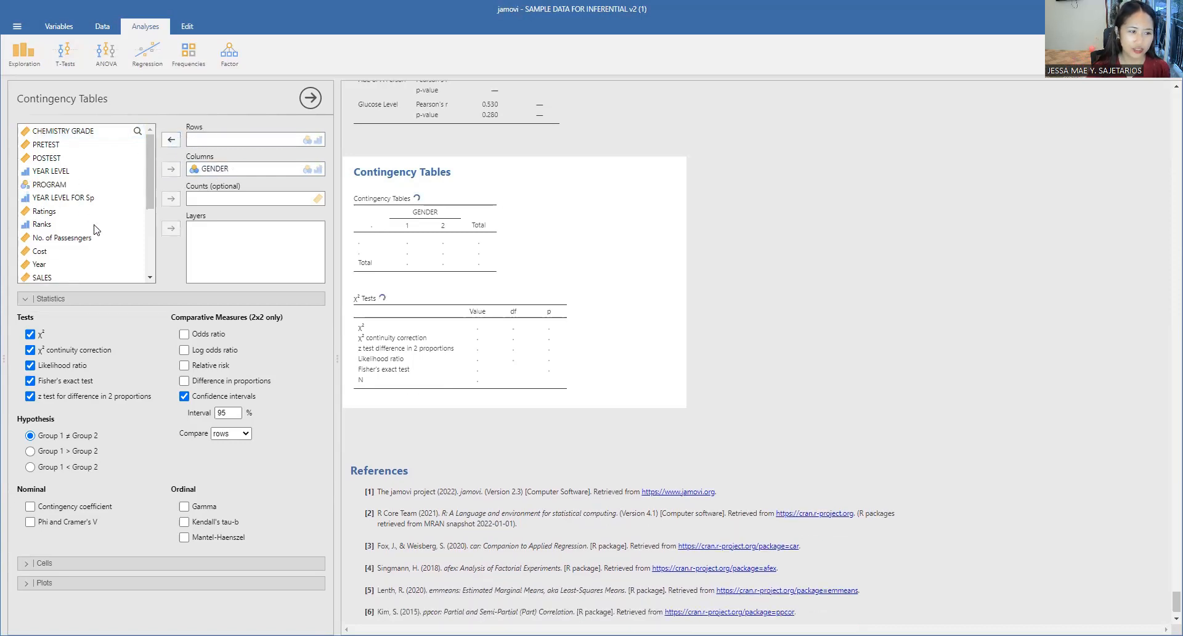
scroll(95, 229, "down", 2)
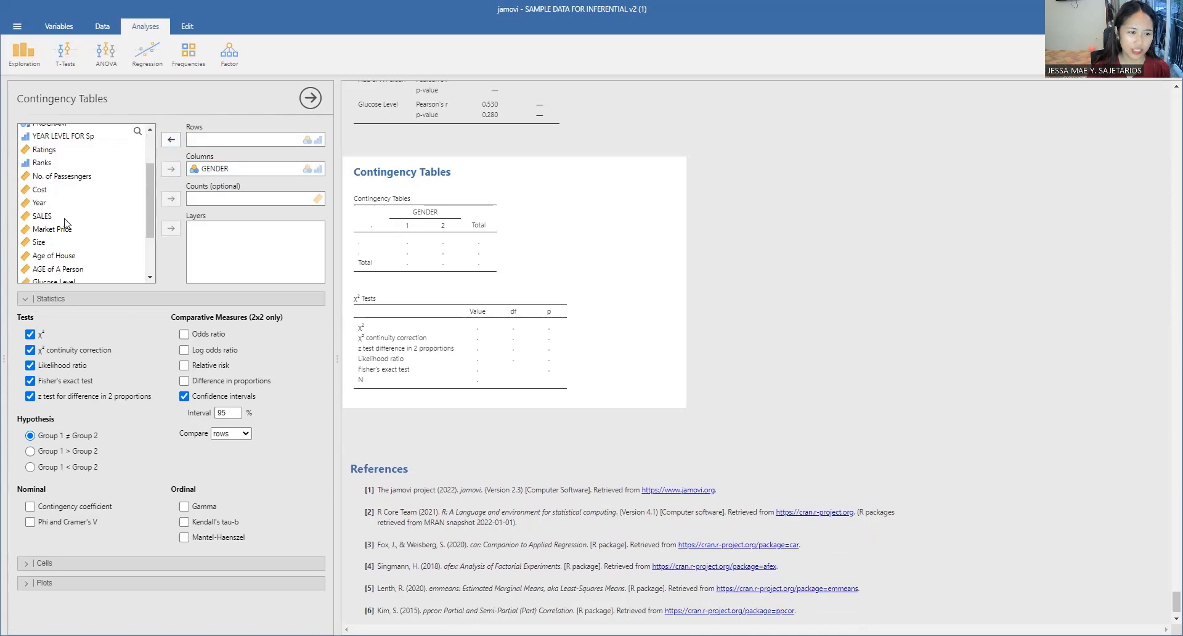
left_click(64, 217)
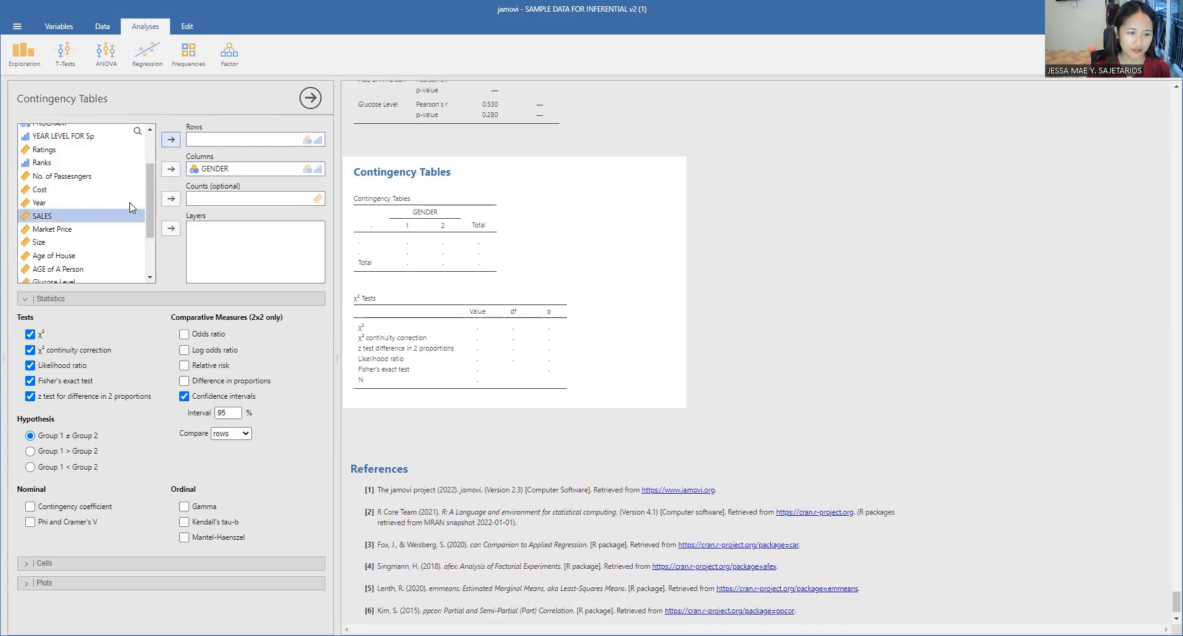
scroll(79, 242, "down", 3)
scroll(79, 242, "up", 5)
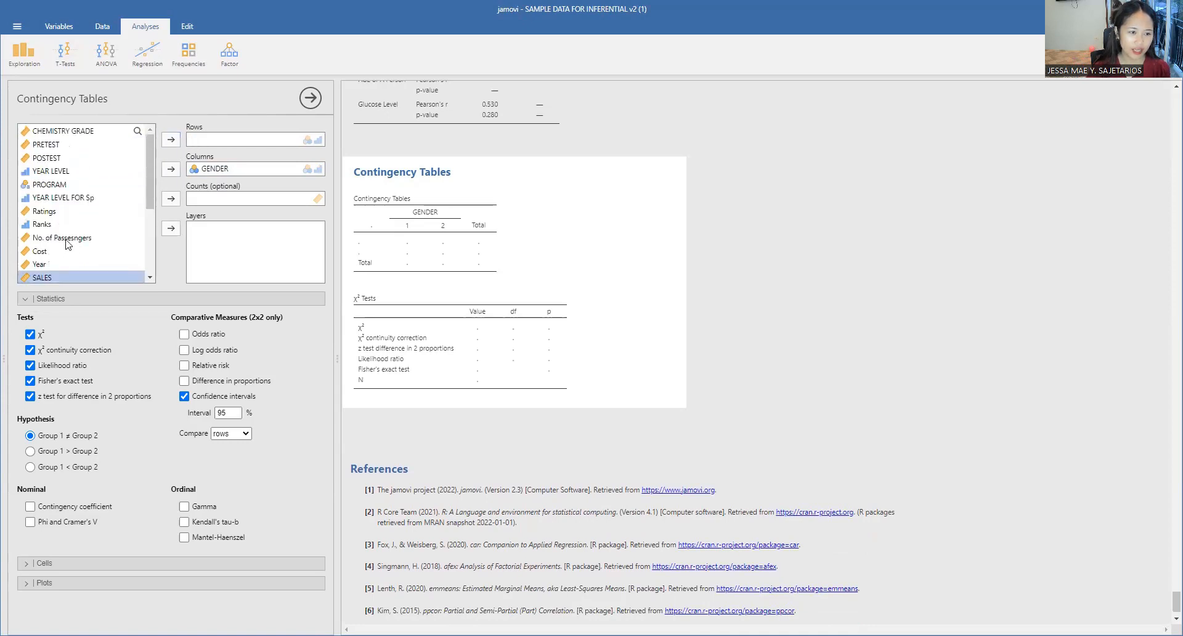
left_click(59, 225)
left_click(171, 139)
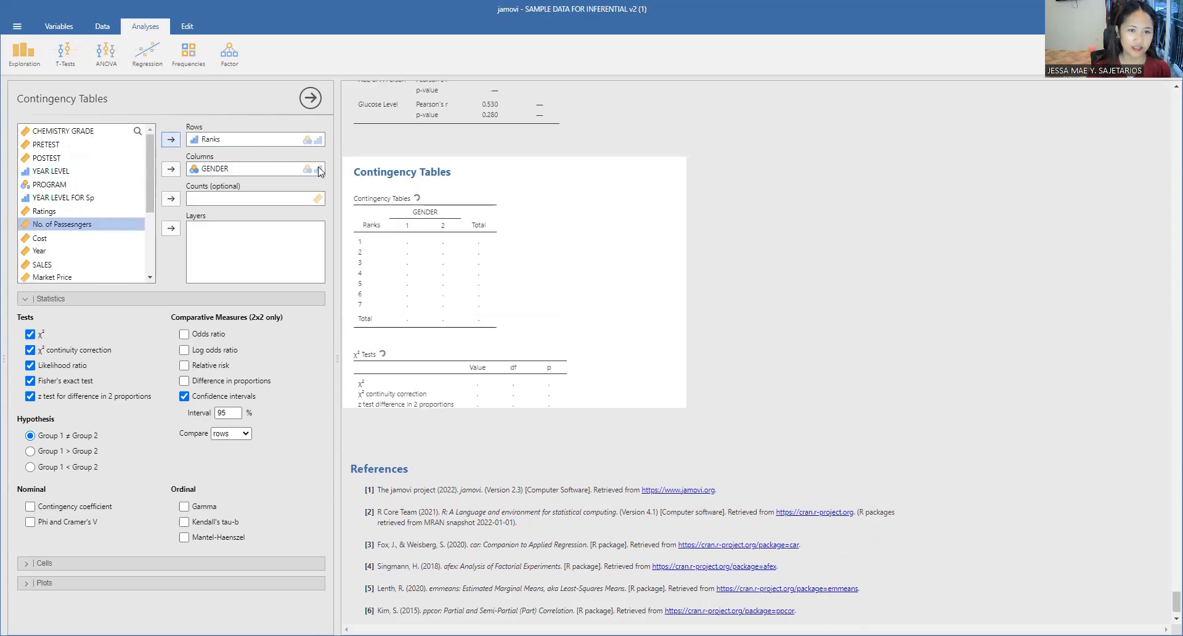